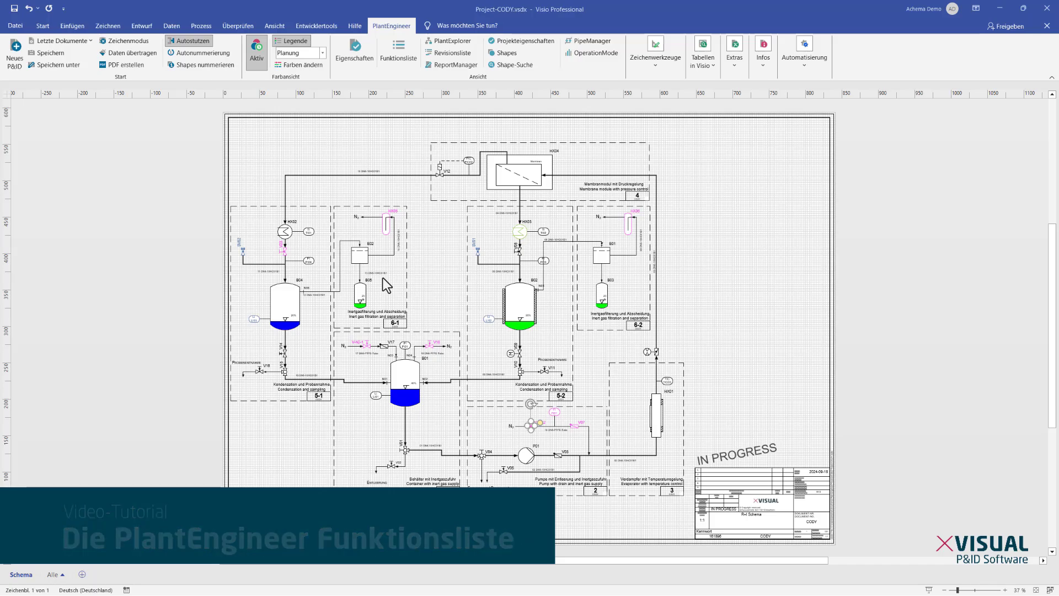
Open the function list and view the shape properties of the green-filled tank B02 in the drawing
click(398, 53)
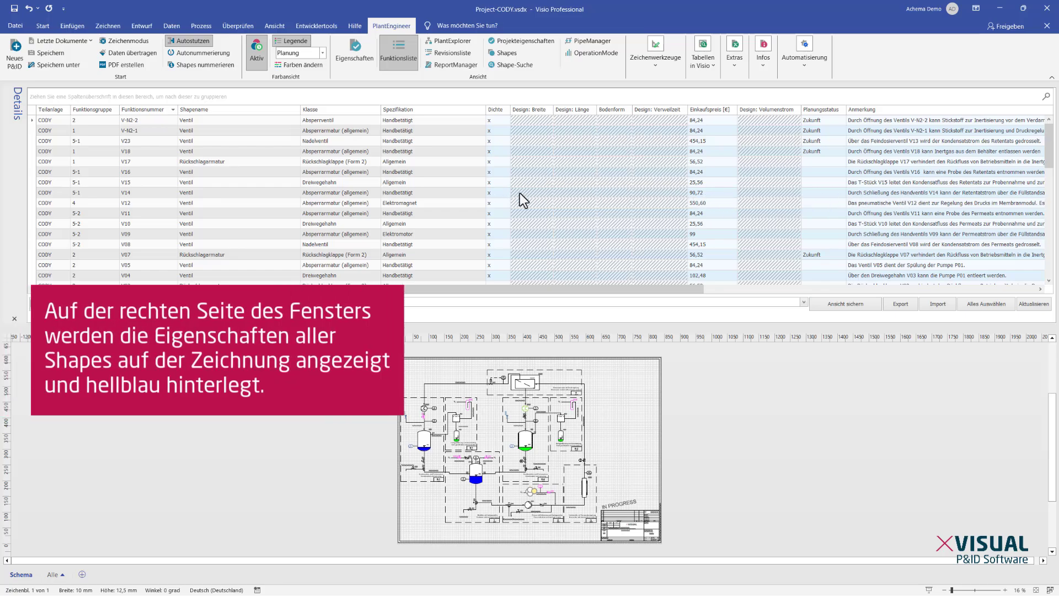
click(530, 441)
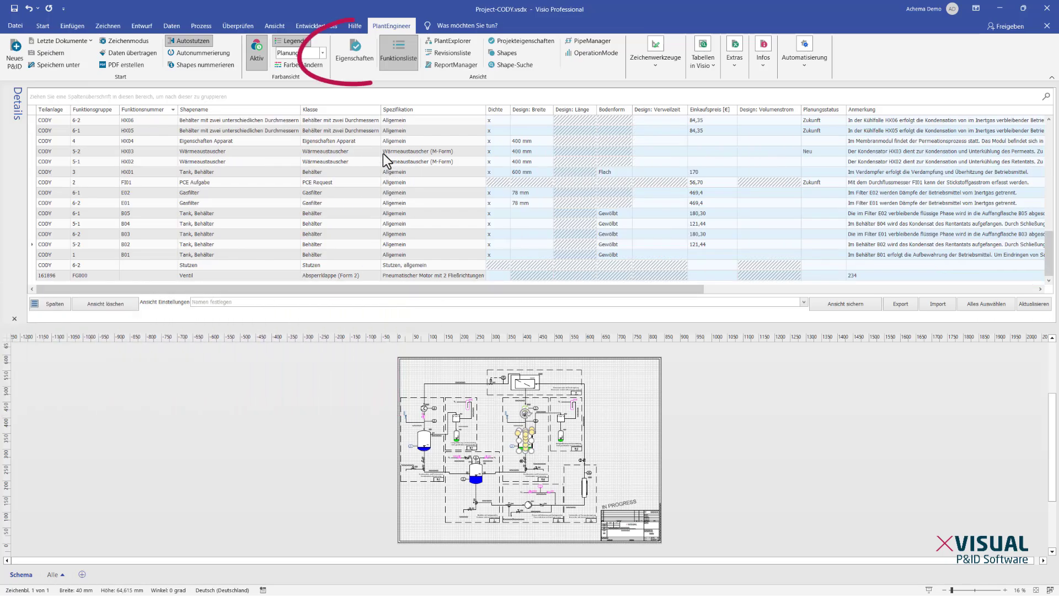
click(349, 50)
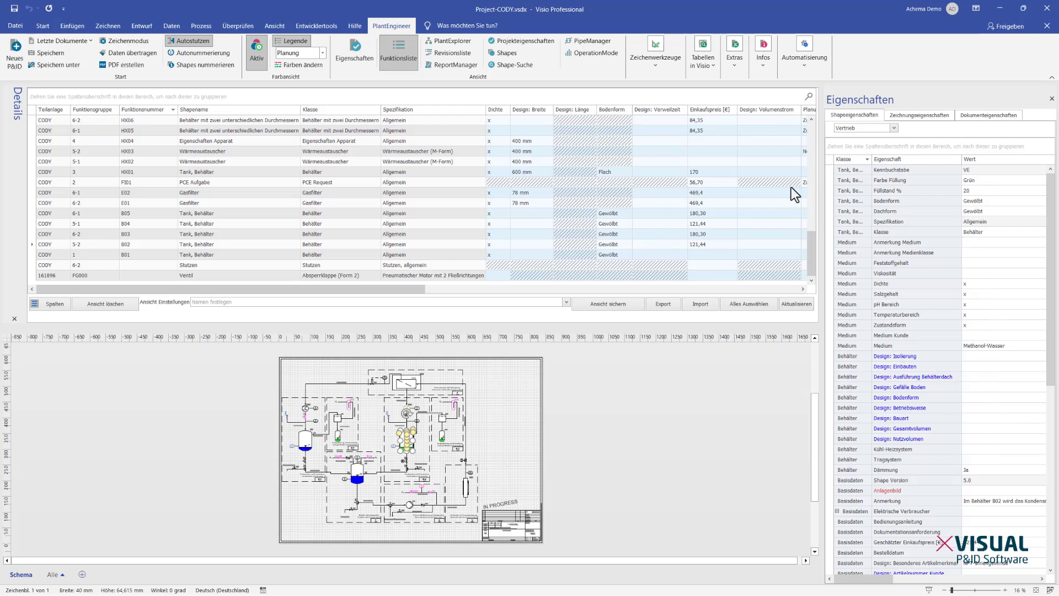
click(1051, 99)
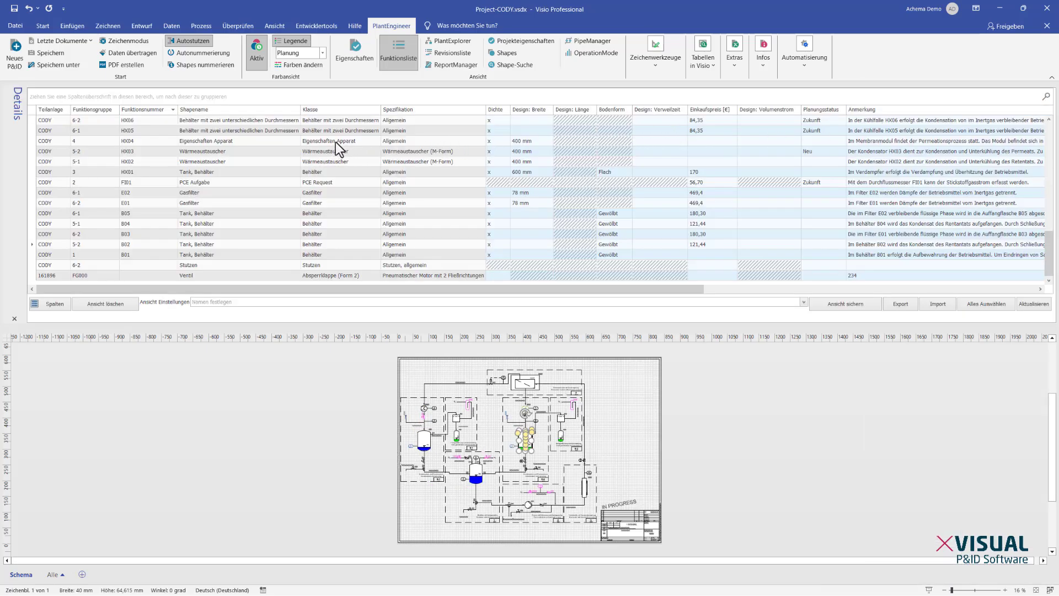
Locate apparatus HX04, tank B03 and gas filter E01 in the drawing by selecting their function list entries
click(335, 142)
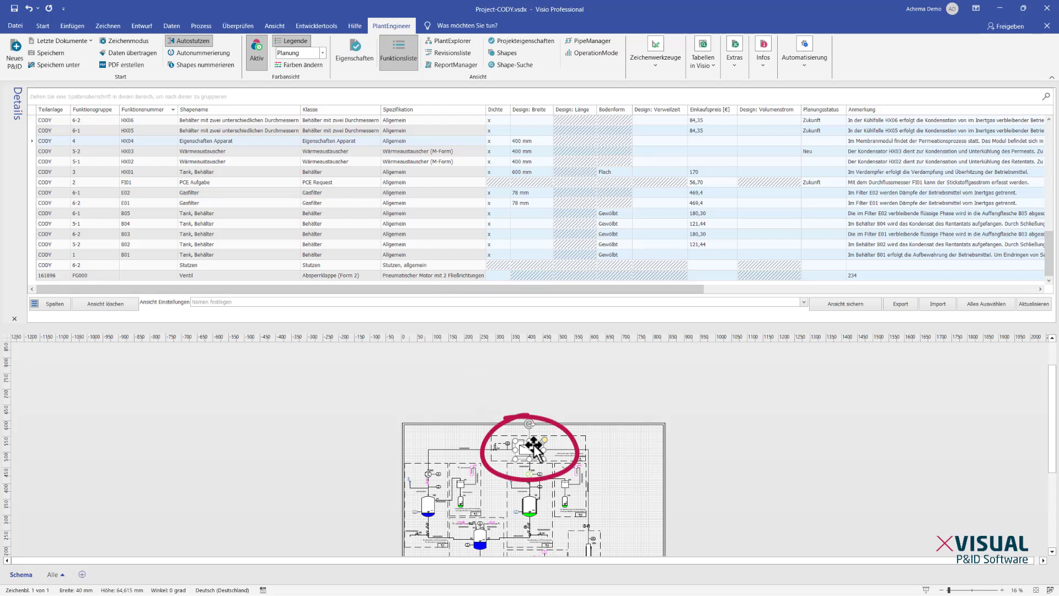
click(328, 231)
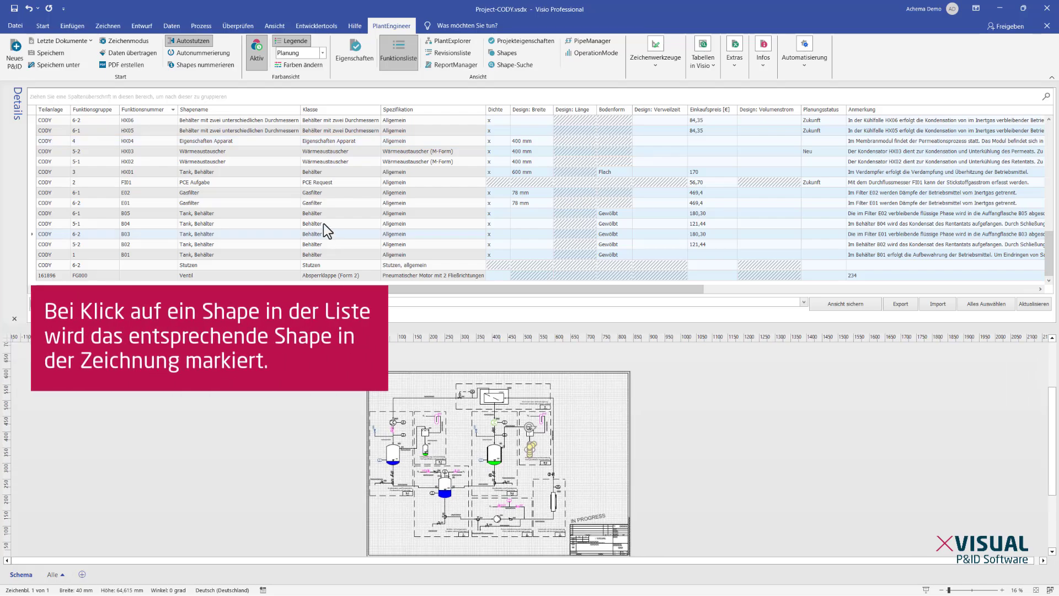
click(322, 204)
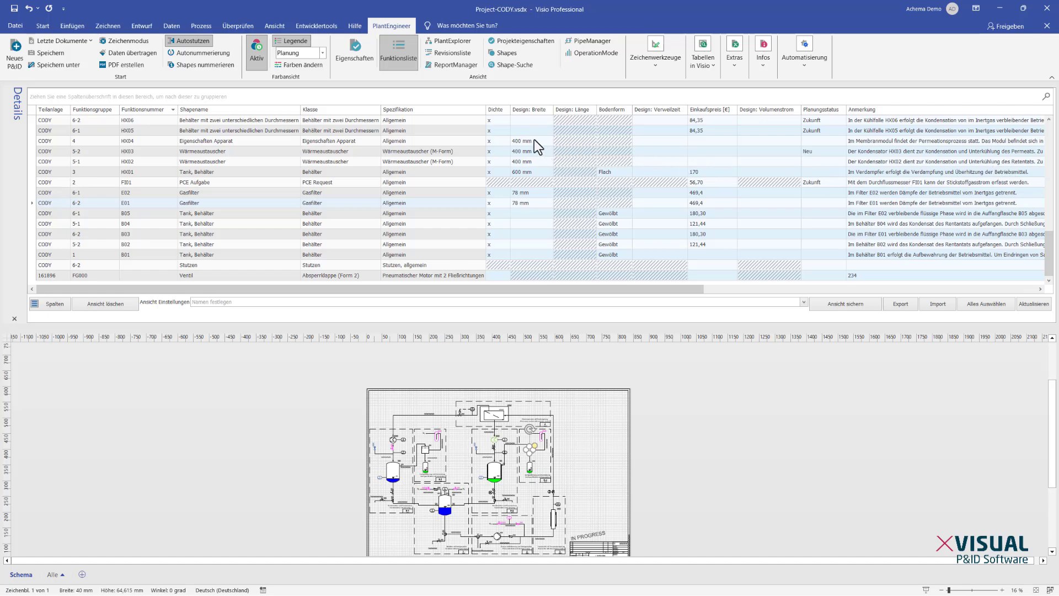
Add the property "Design: Hersteller Typ" as a column between "Design: Verweilzeit" and "Einkaufspreis [€]" using an enlarged column chooser
click(52, 303)
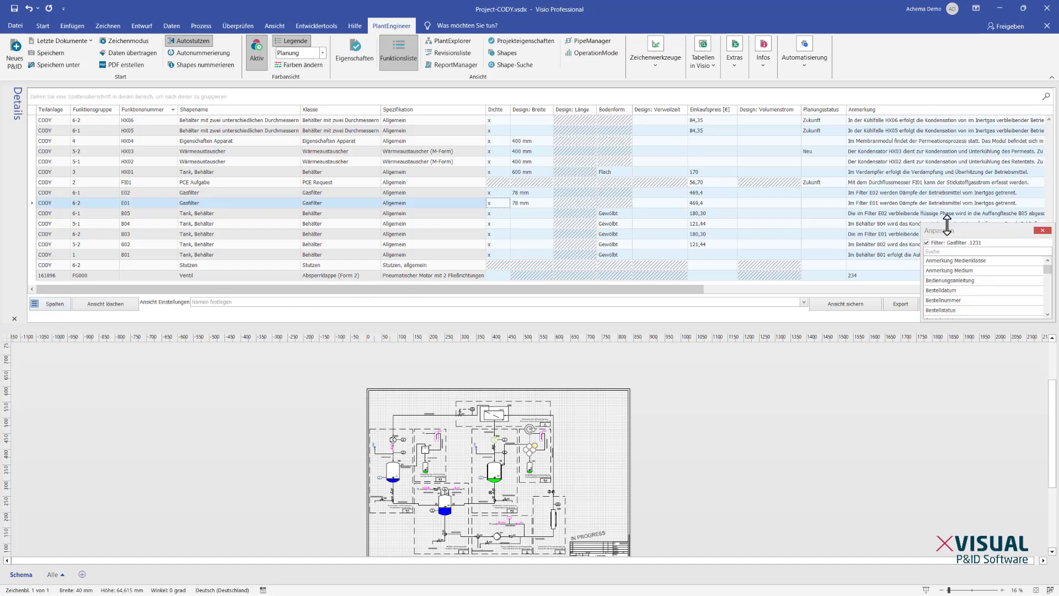
drag(947, 230, 424, 156)
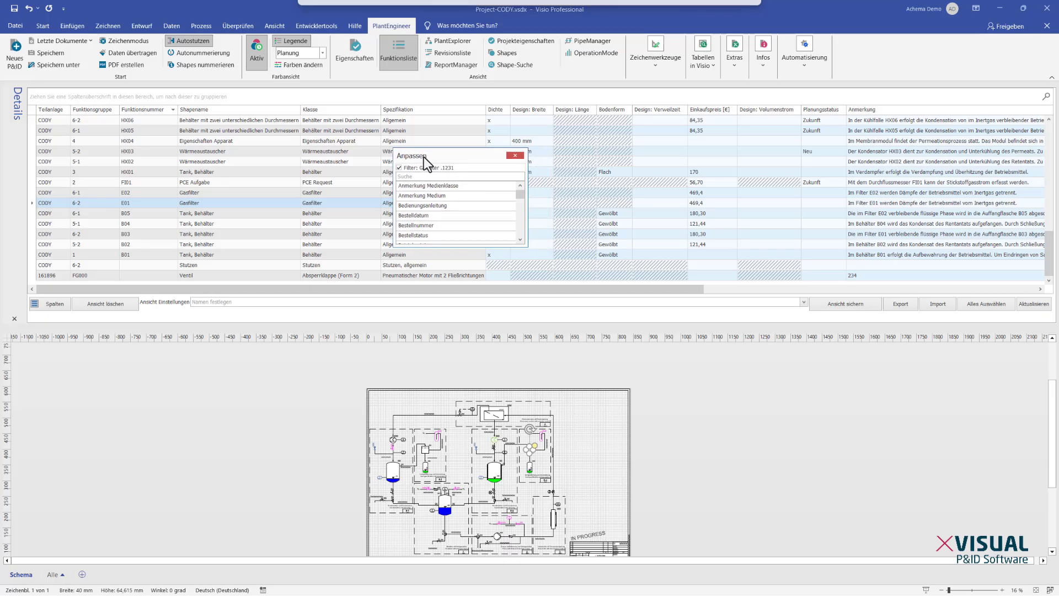
drag(462, 247, 449, 374)
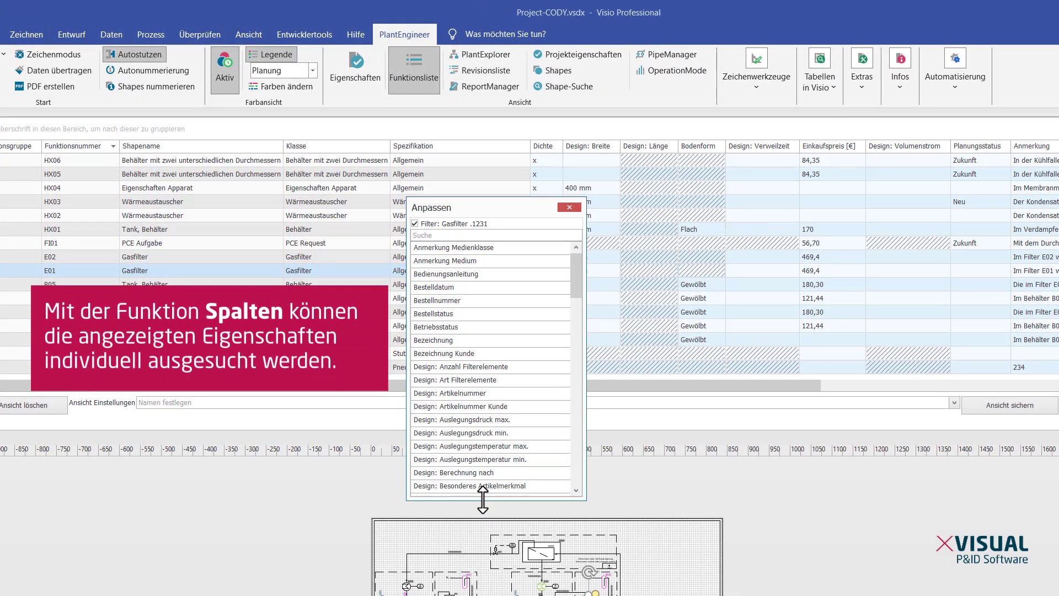
drag(483, 499, 490, 500)
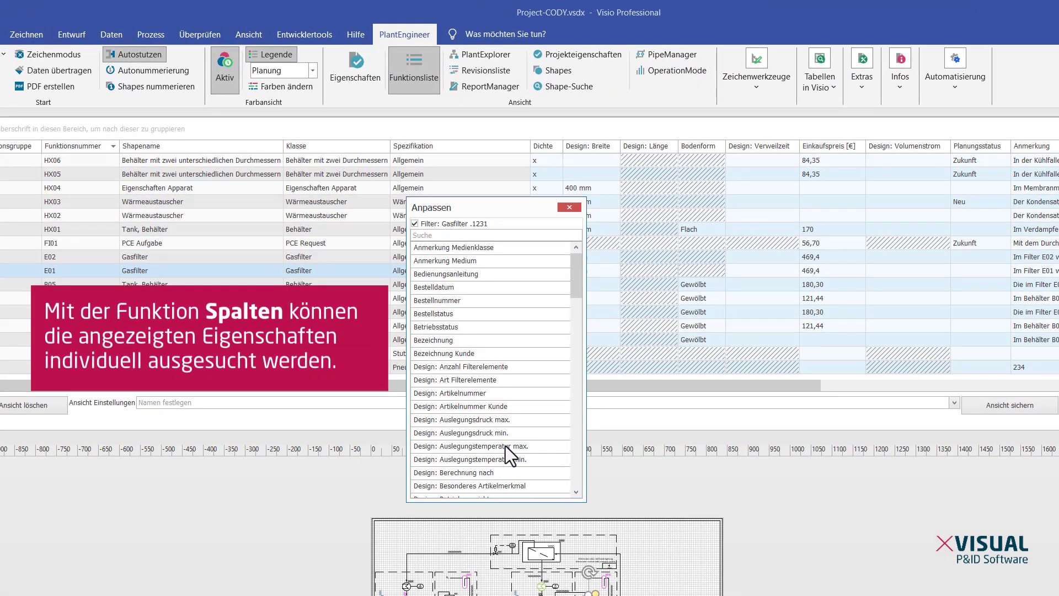
scroll(496, 430, down, 2)
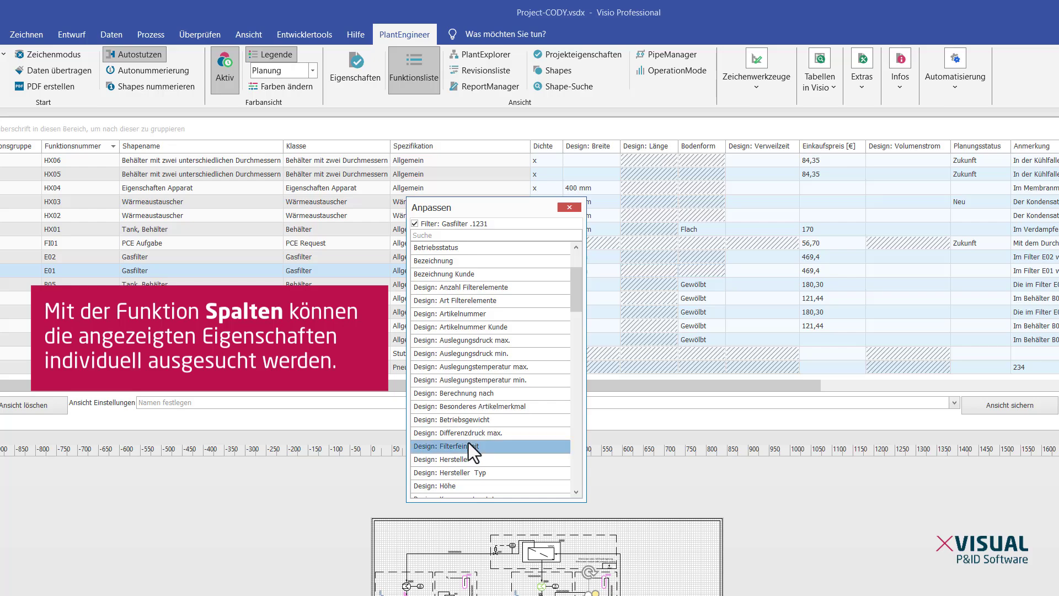
drag(481, 439, 524, 380)
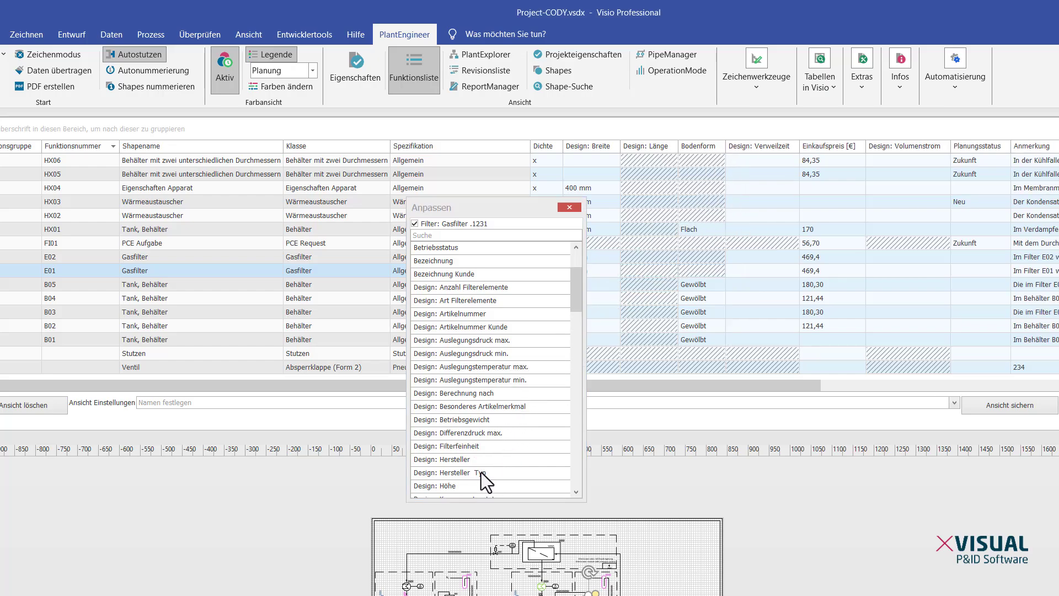
drag(481, 472, 845, 148)
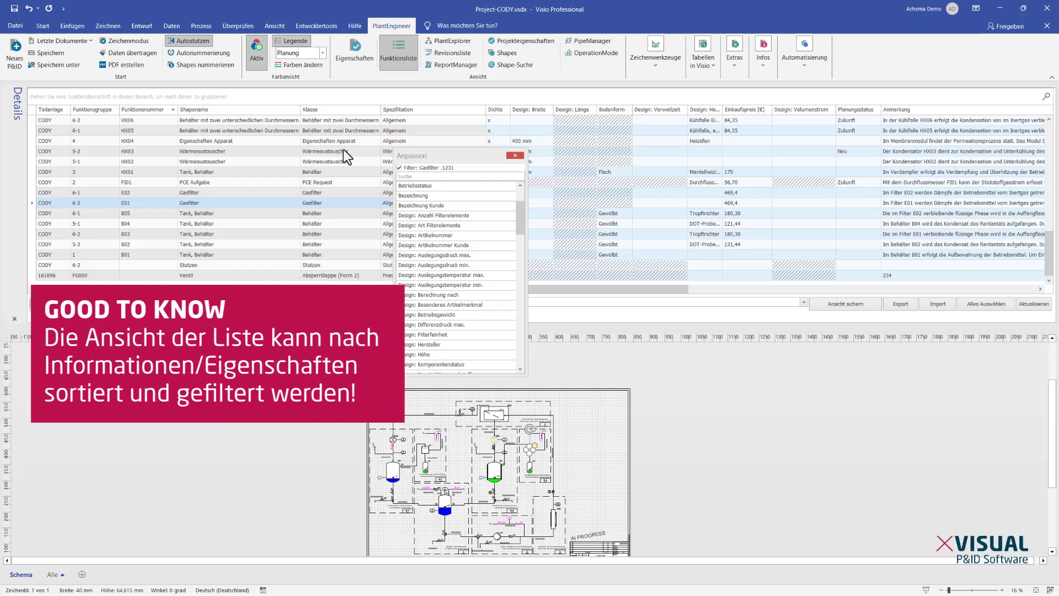
Sort the function list by Klasse and Shapename, and return to descending order by Funktionsnummer
click(333, 109)
click(267, 111)
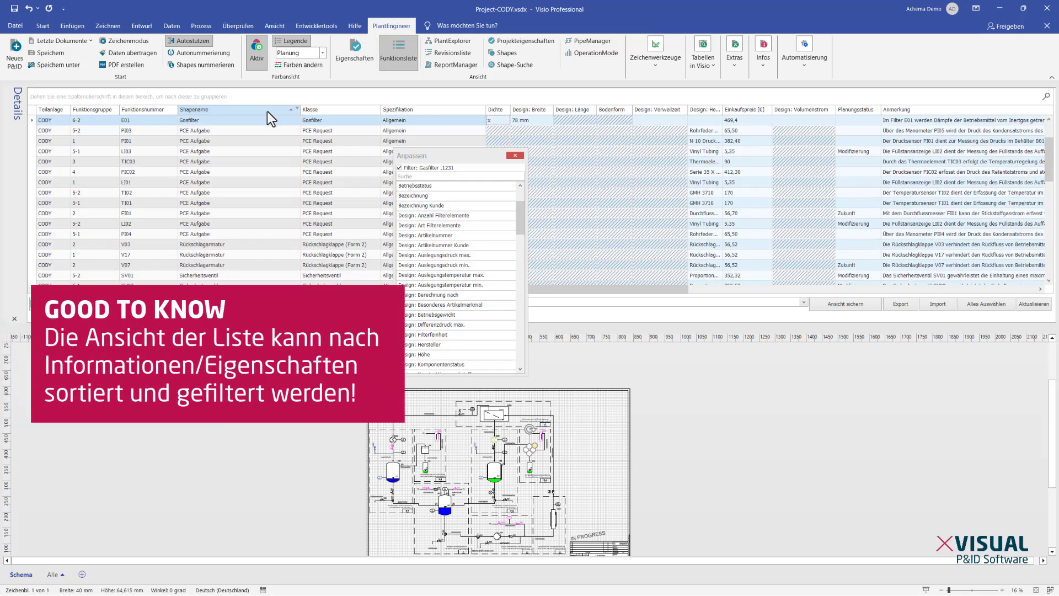
click(140, 110)
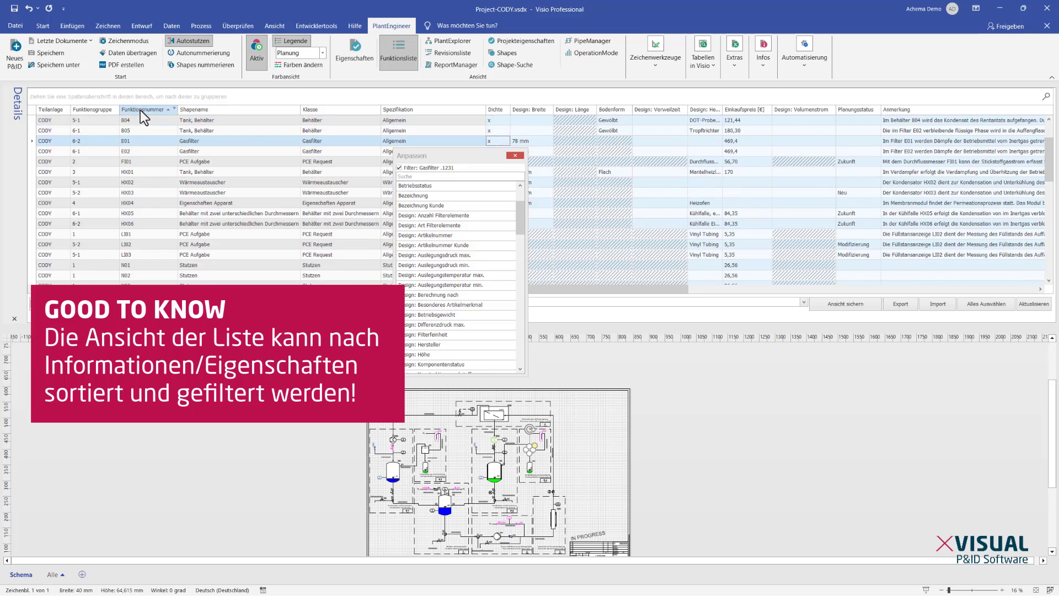
click(140, 111)
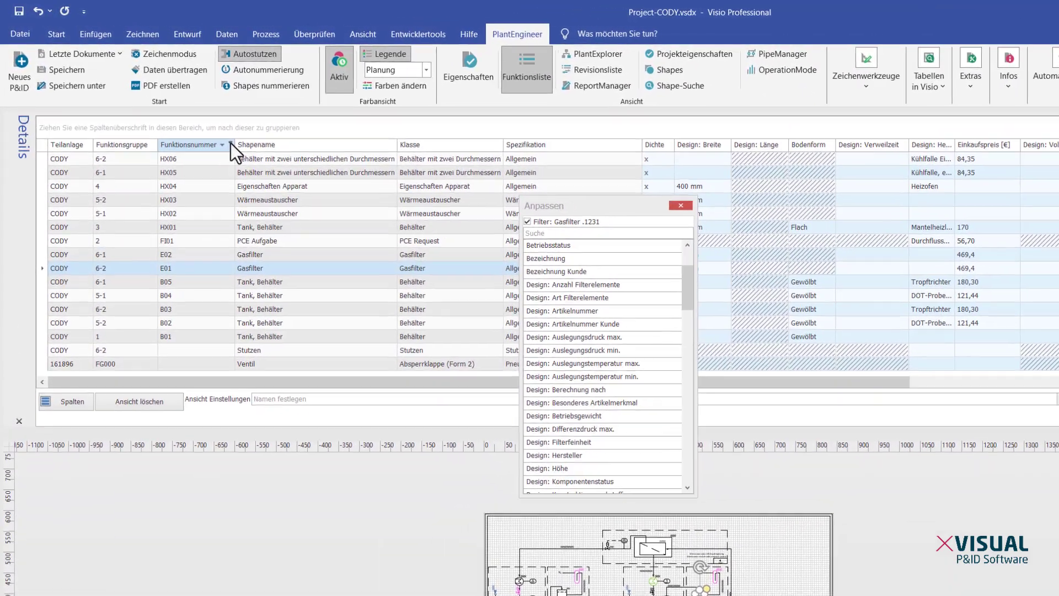
Filter the function list to Funktionsnummer values B01, B02, B03 and B04, and remove that filter again
click(231, 144)
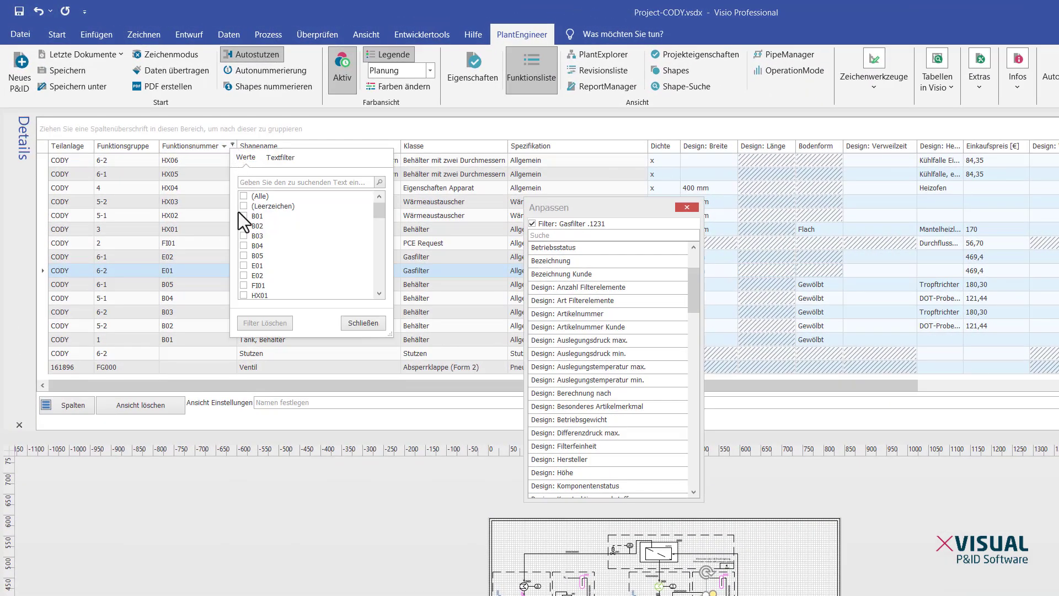
click(243, 216)
click(244, 225)
click(243, 236)
click(243, 245)
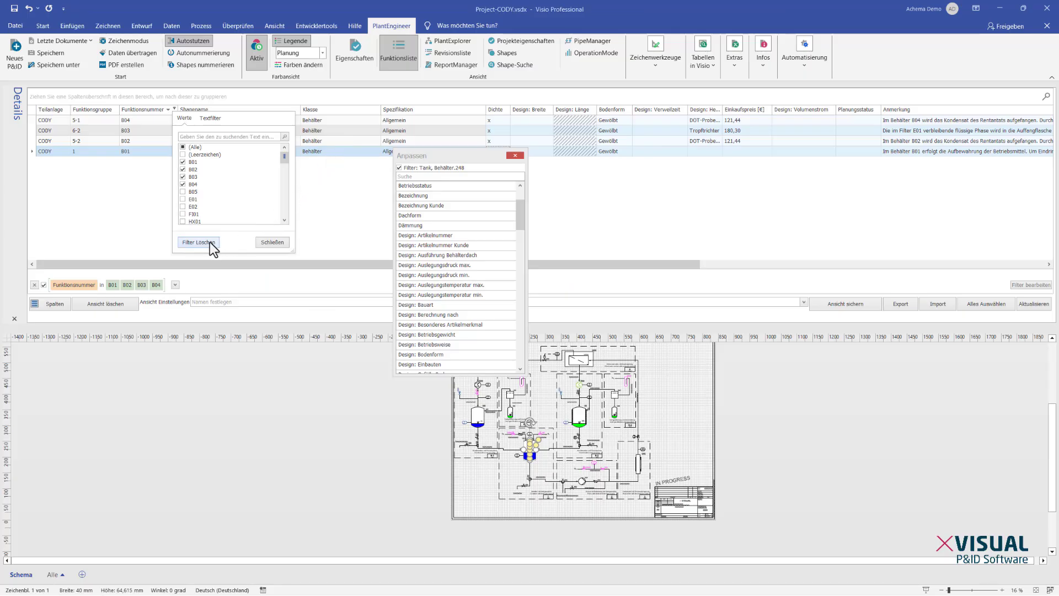
click(274, 242)
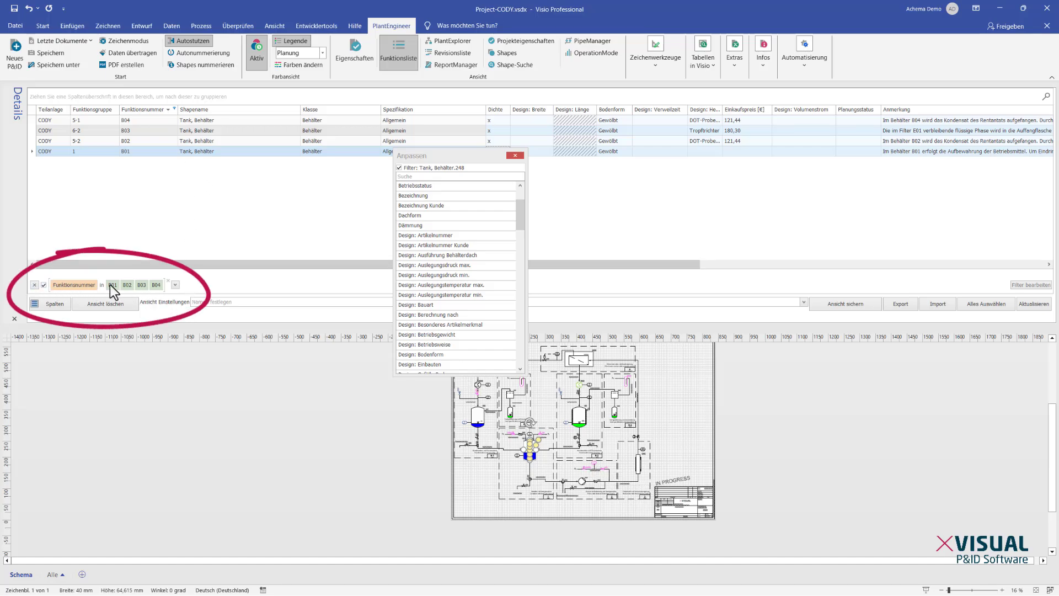
click(35, 286)
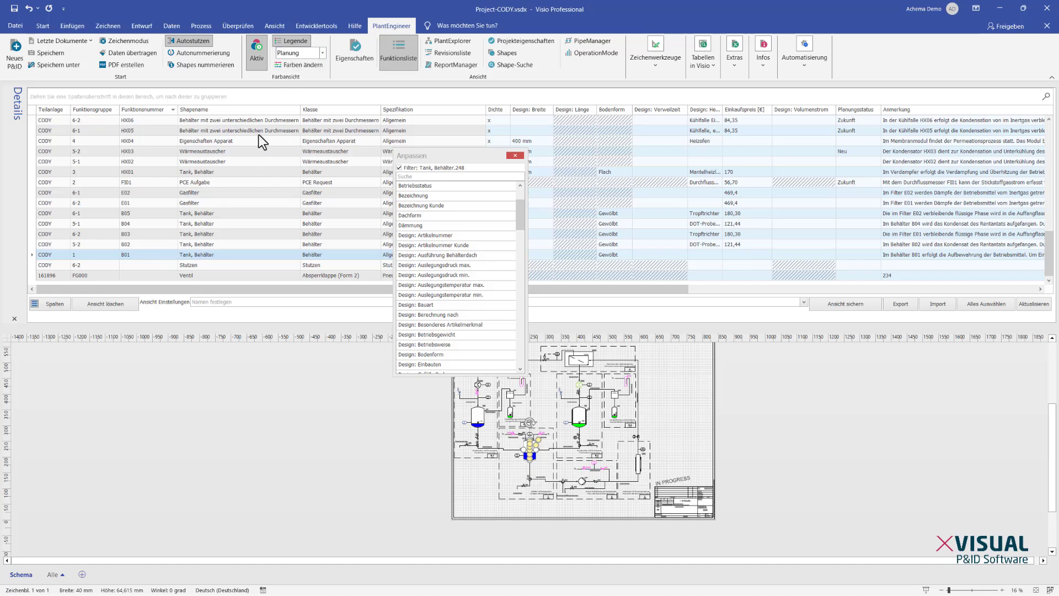
Examine the field, operator and value options in the filter editor for the Shapename column, and leave without applying a filter
right_click(241, 111)
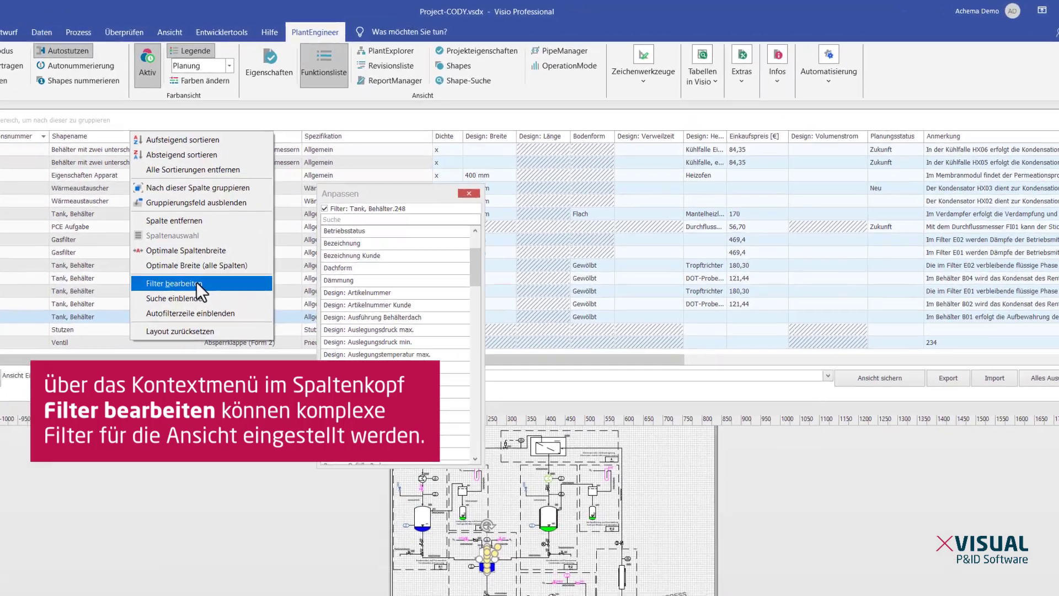
click(284, 227)
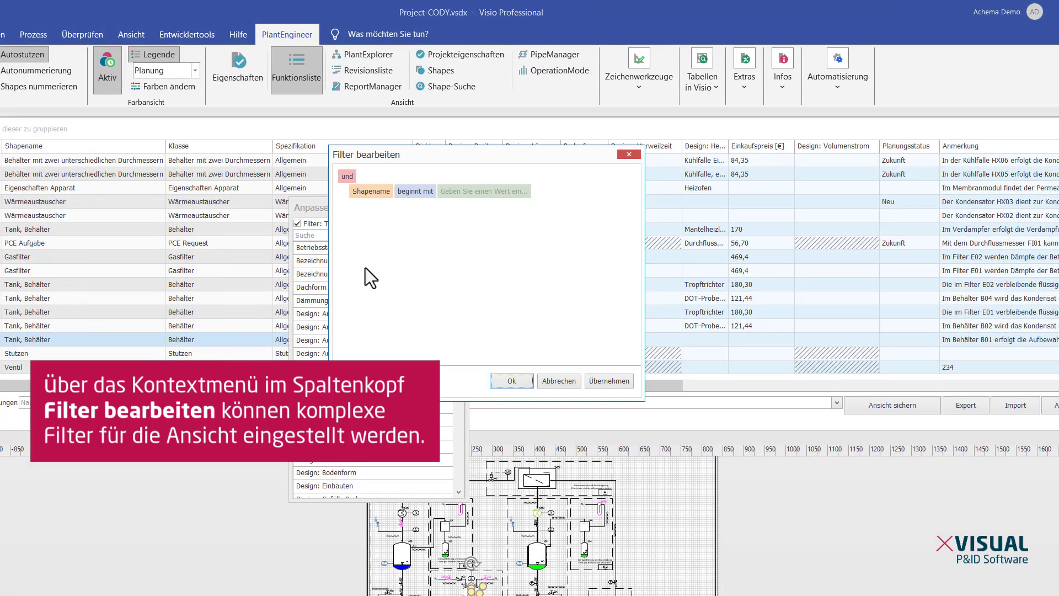
click(372, 192)
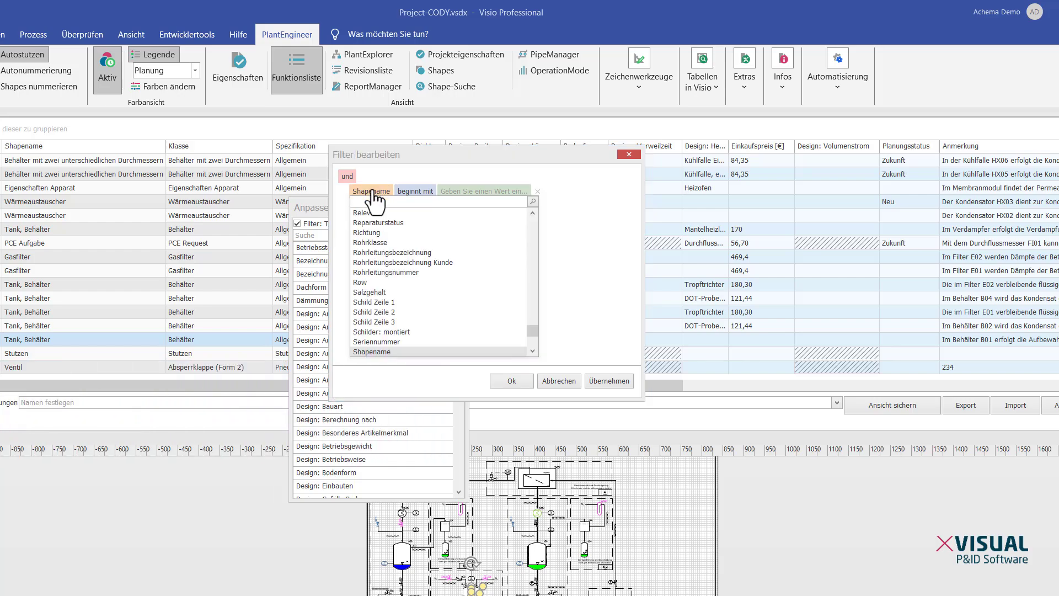
click(409, 193)
click(409, 193)
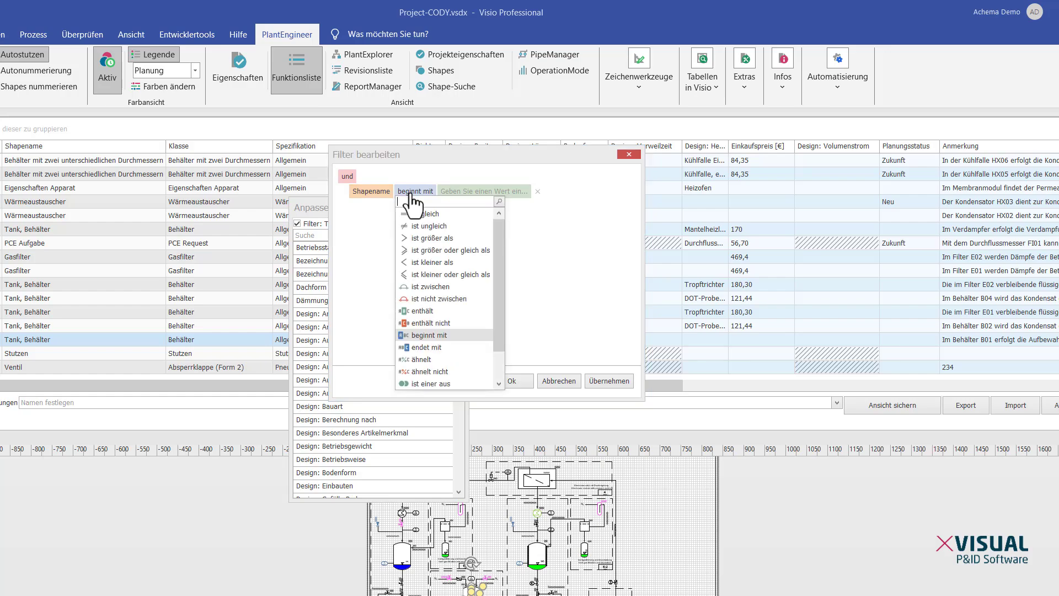
click(489, 193)
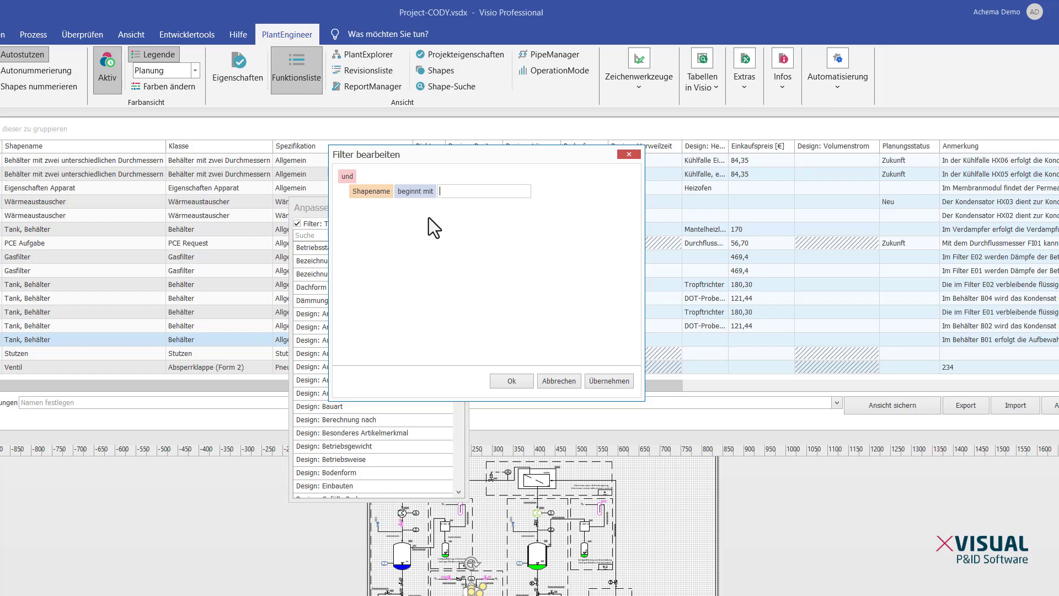
click(559, 380)
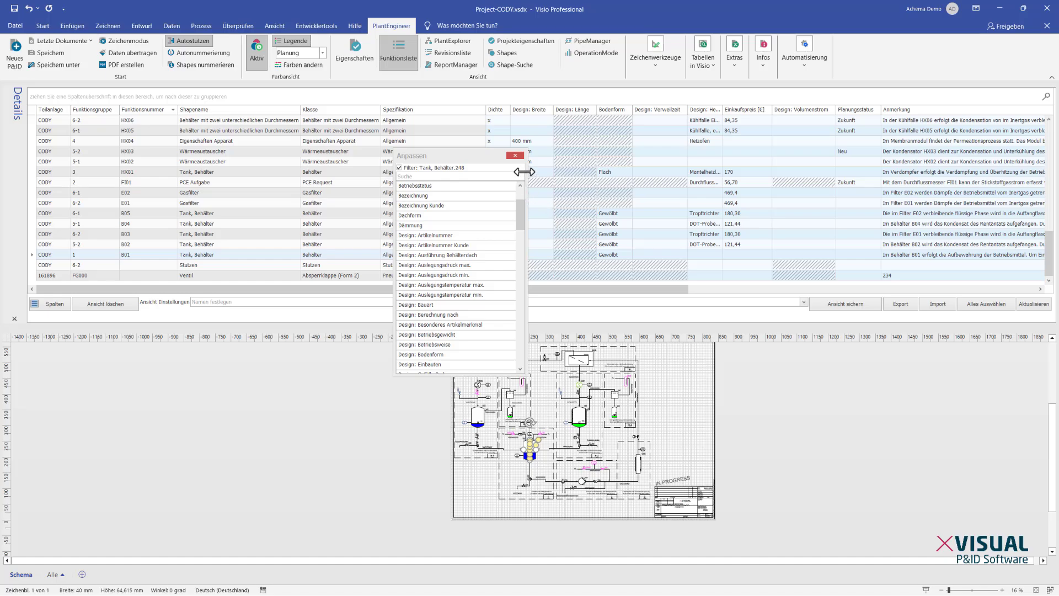
Close the column chooser and save the customized function list view under the name MeineAnsicht, checking the saved views
click(515, 155)
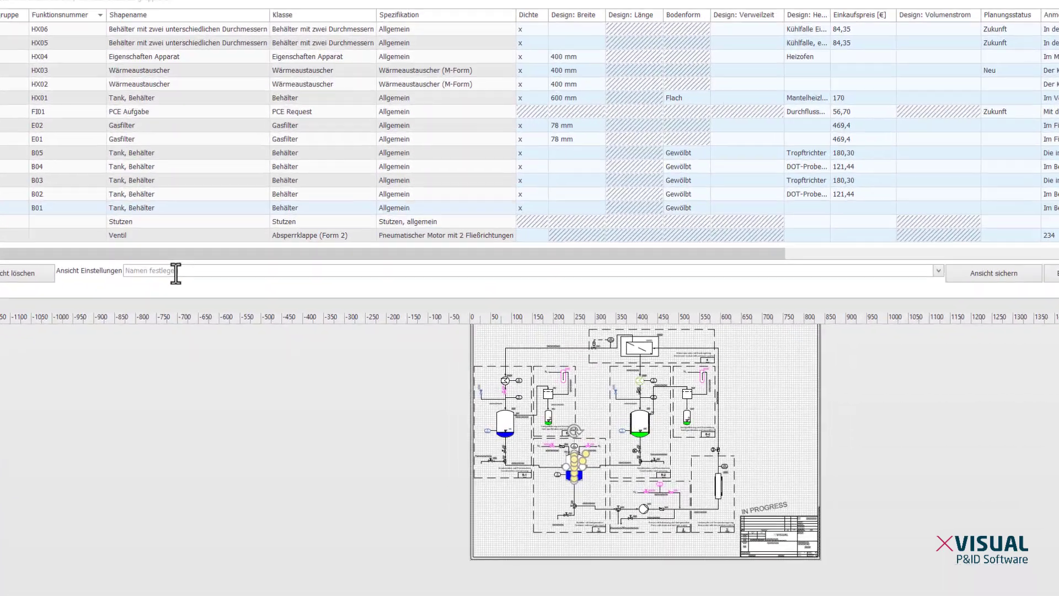
click(175, 271)
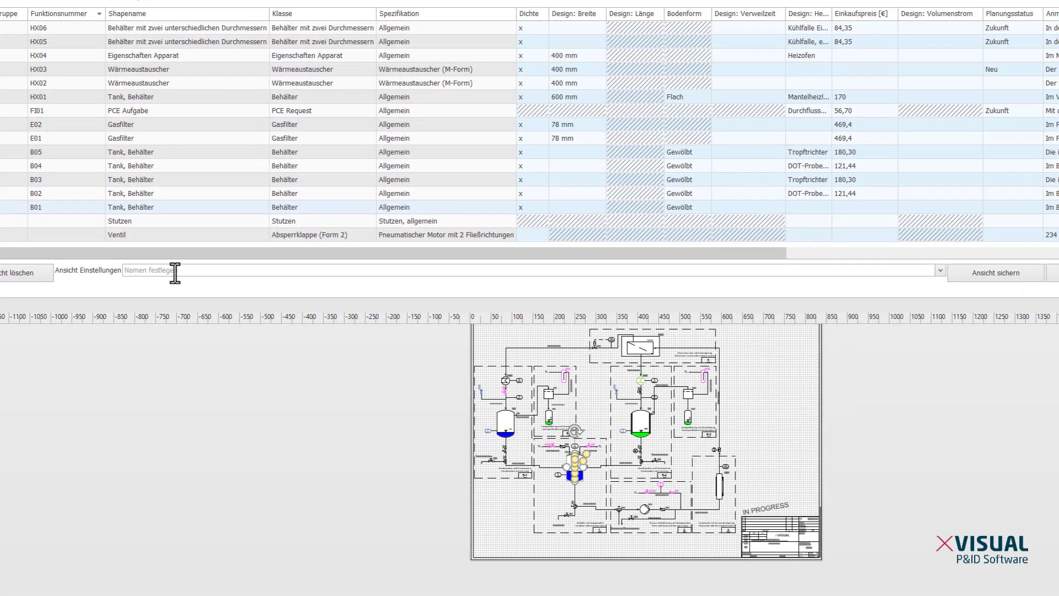
text(Meine)
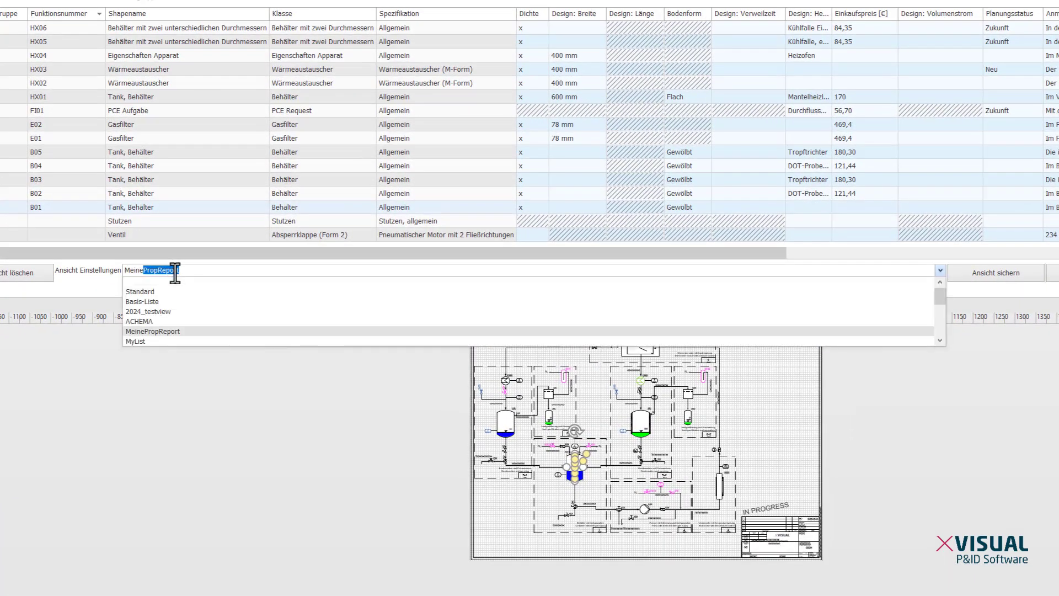
text(Ansicht)
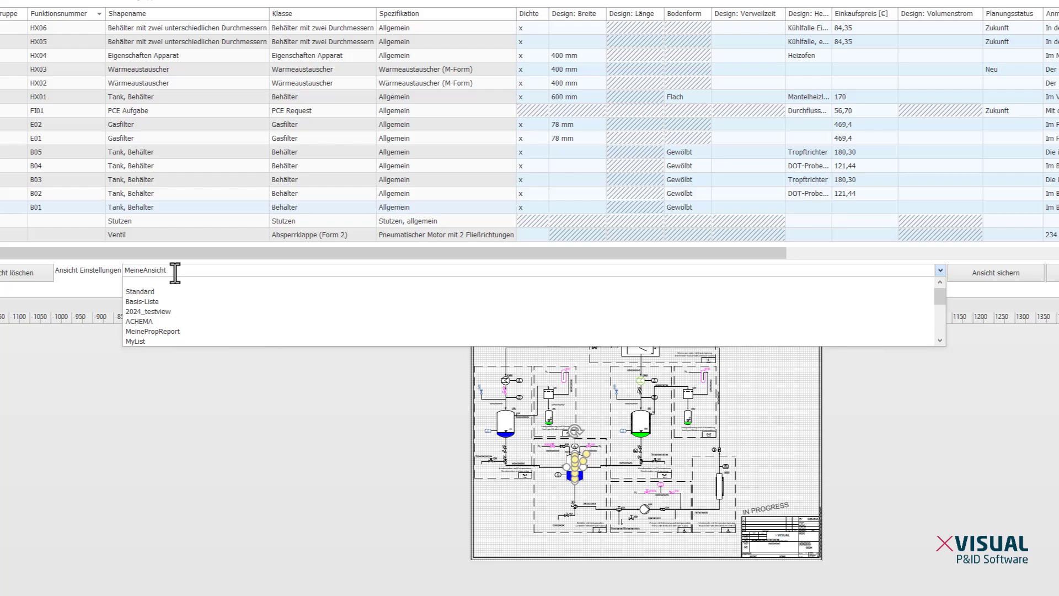
key(Return)
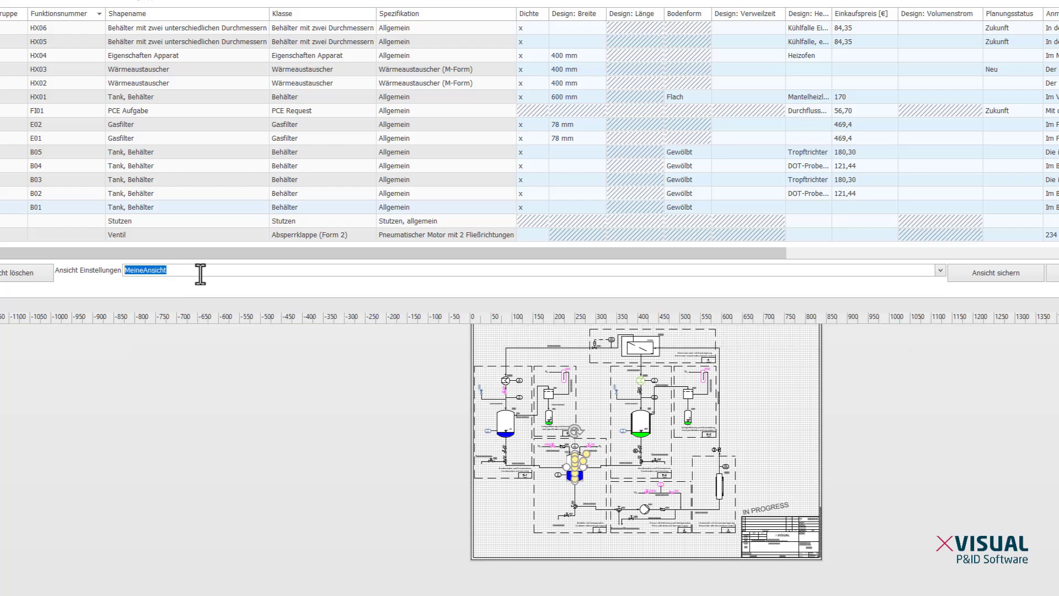
click(985, 277)
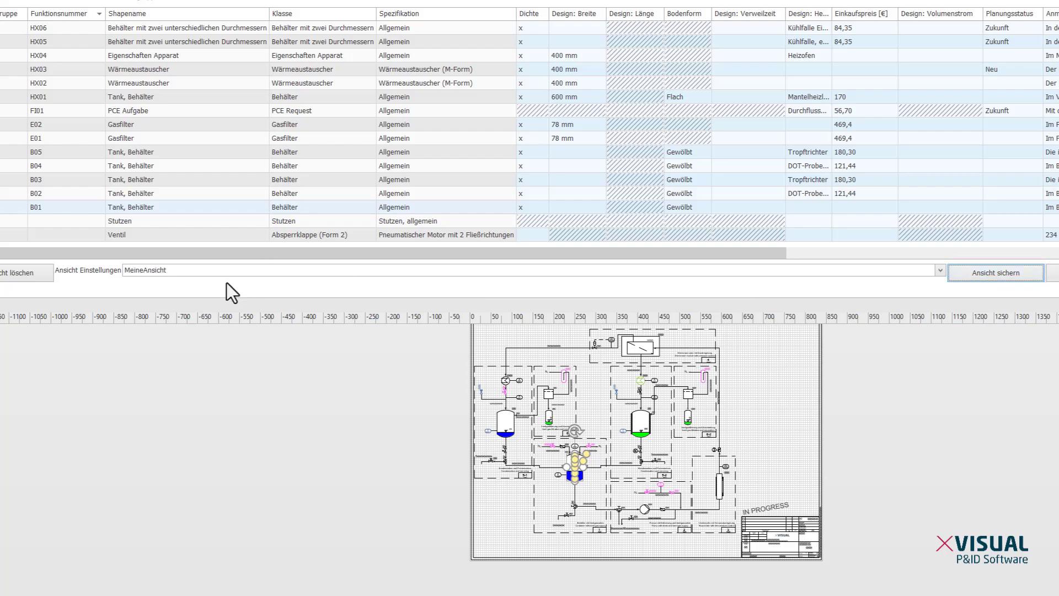
click(939, 271)
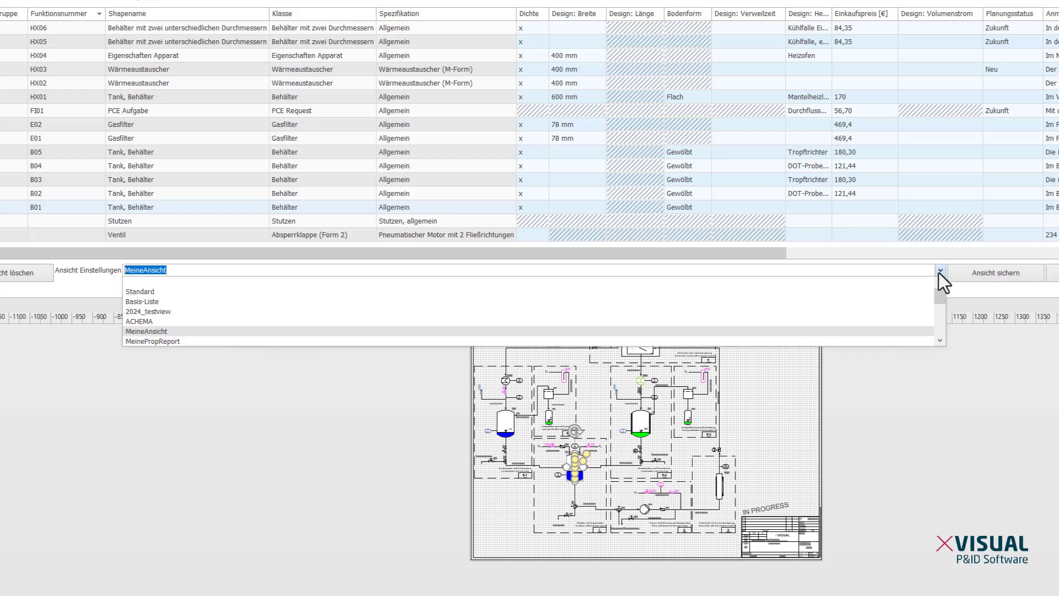
click(938, 270)
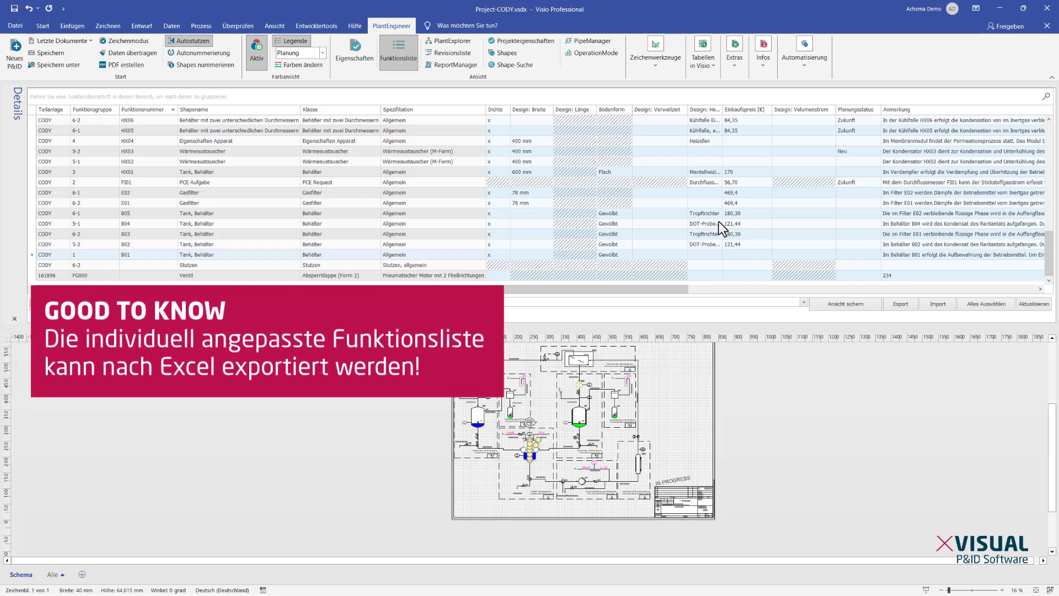
Export the customized function list to the project's excel folder as an Excel file named E02
click(900, 302)
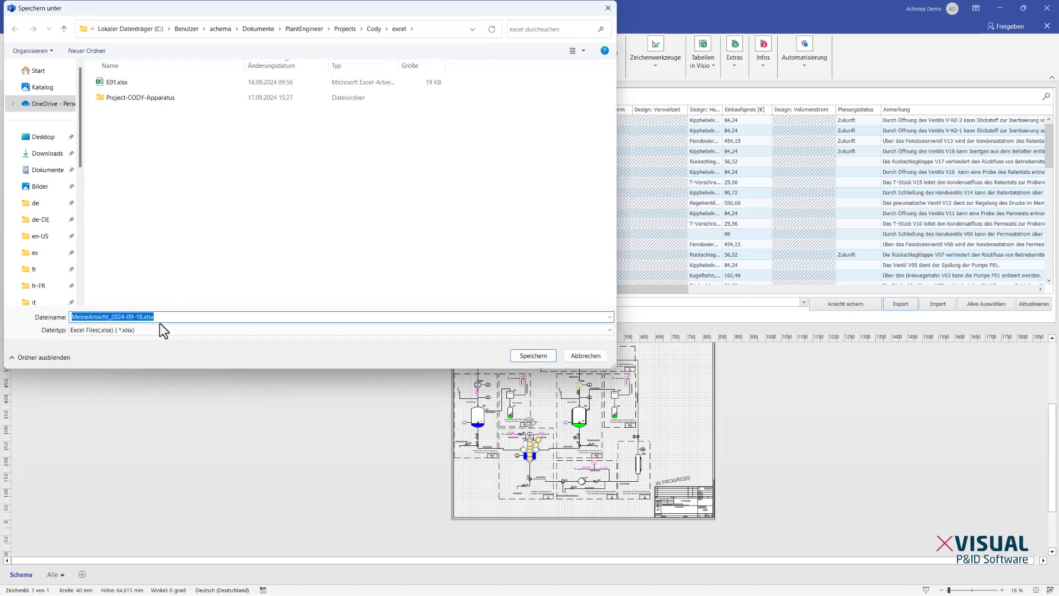
text(E02)
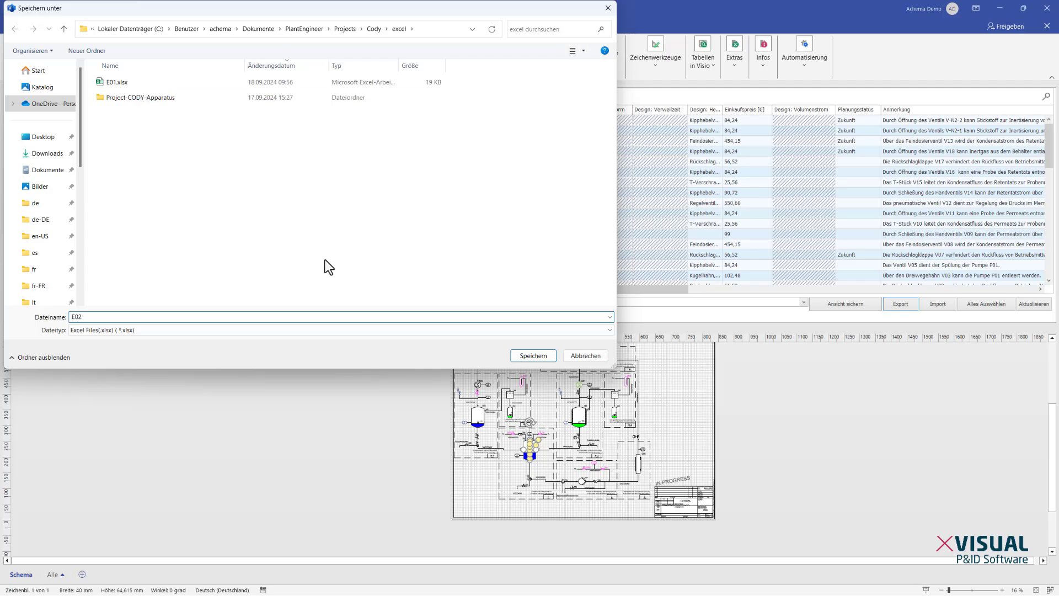
click(533, 356)
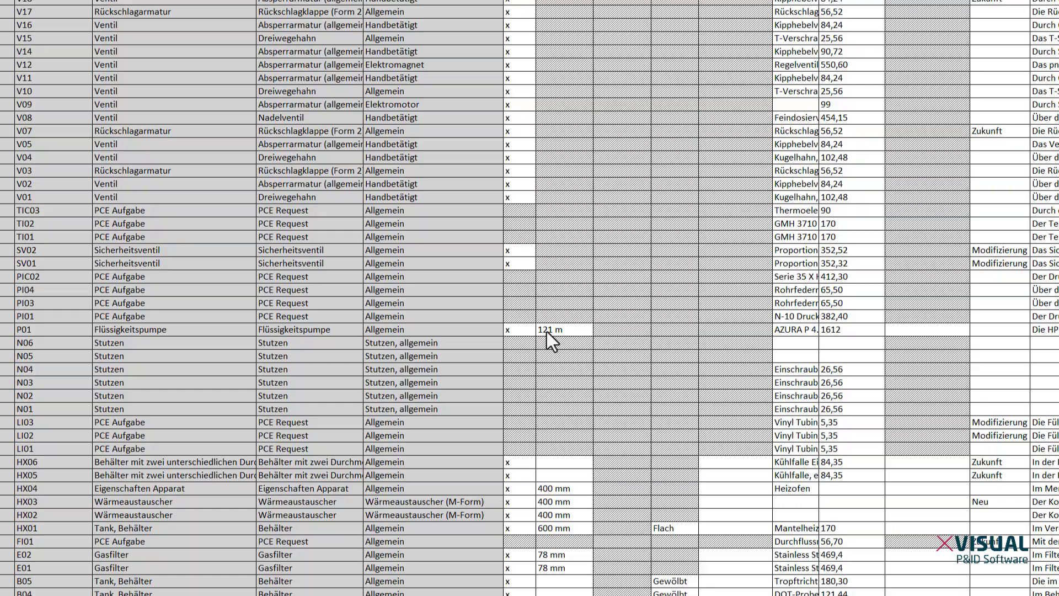
Set the Design: Breite of the liquid pump P01 to 199 m in the exported list, and close it without importing the change
click(495, 374)
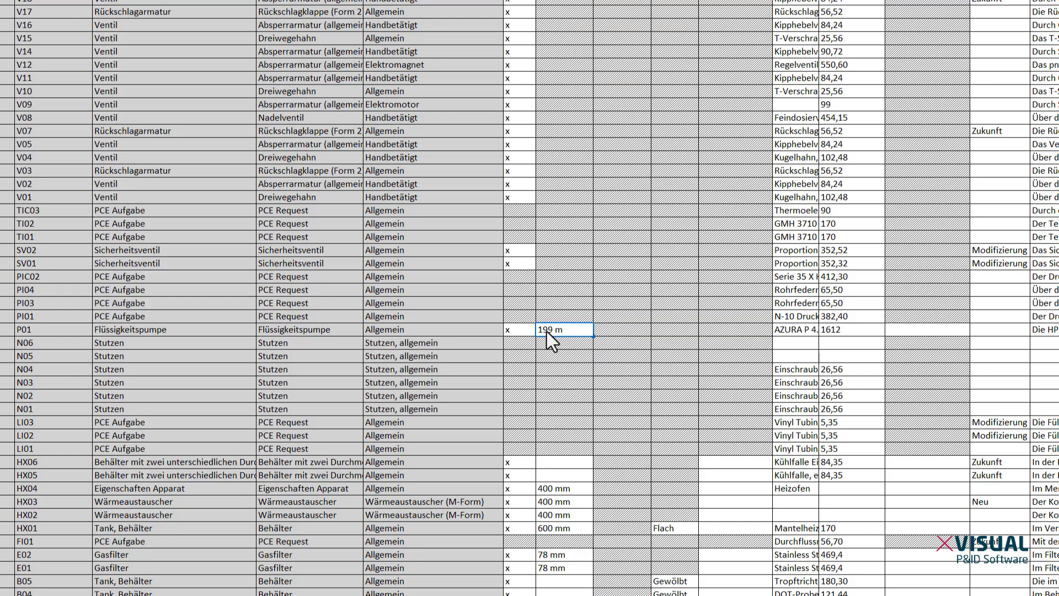
key(Return)
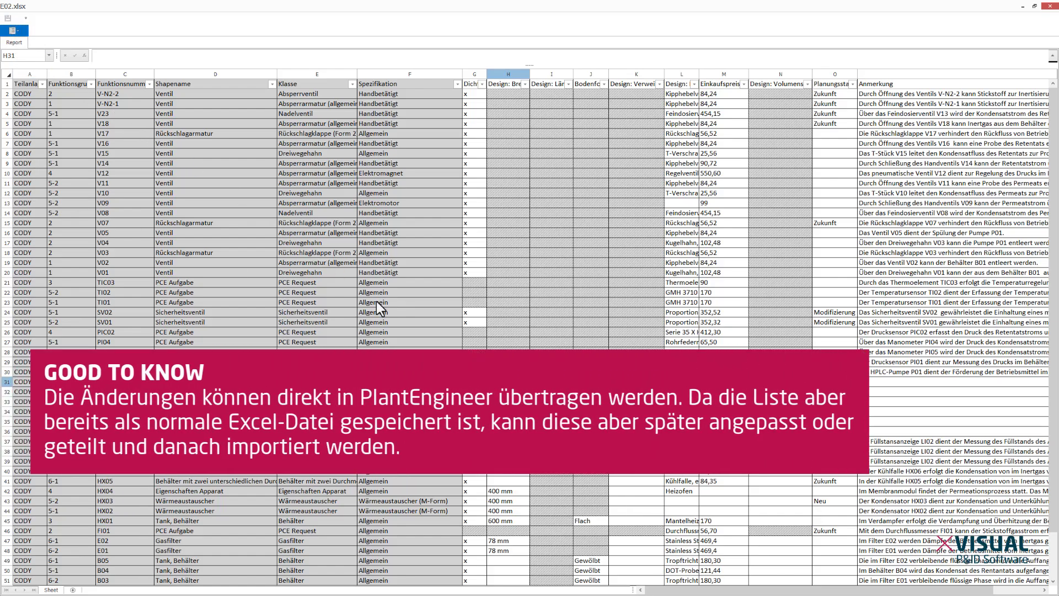
click(1051, 7)
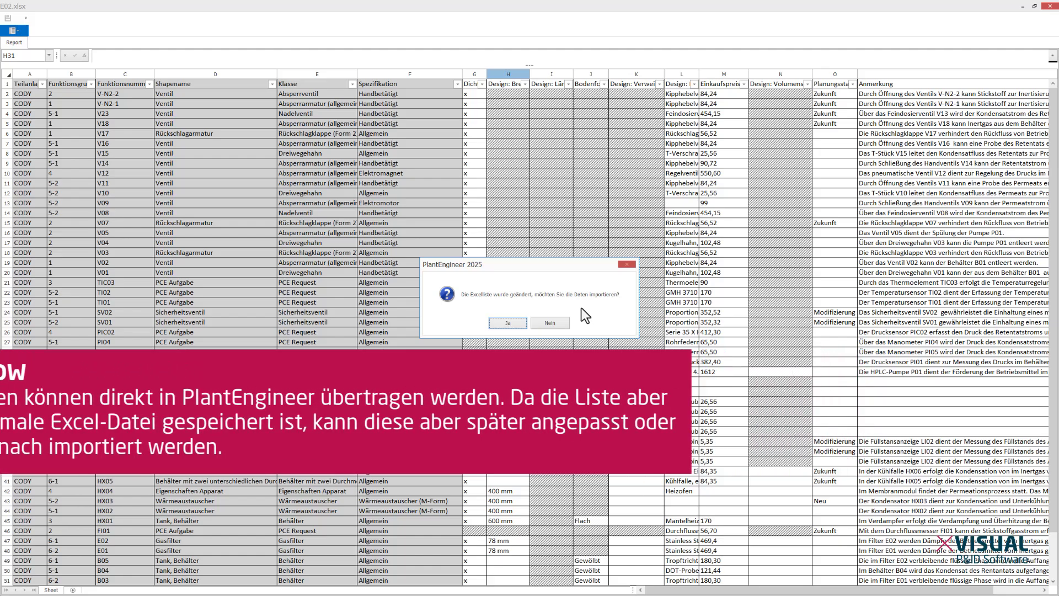
click(551, 323)
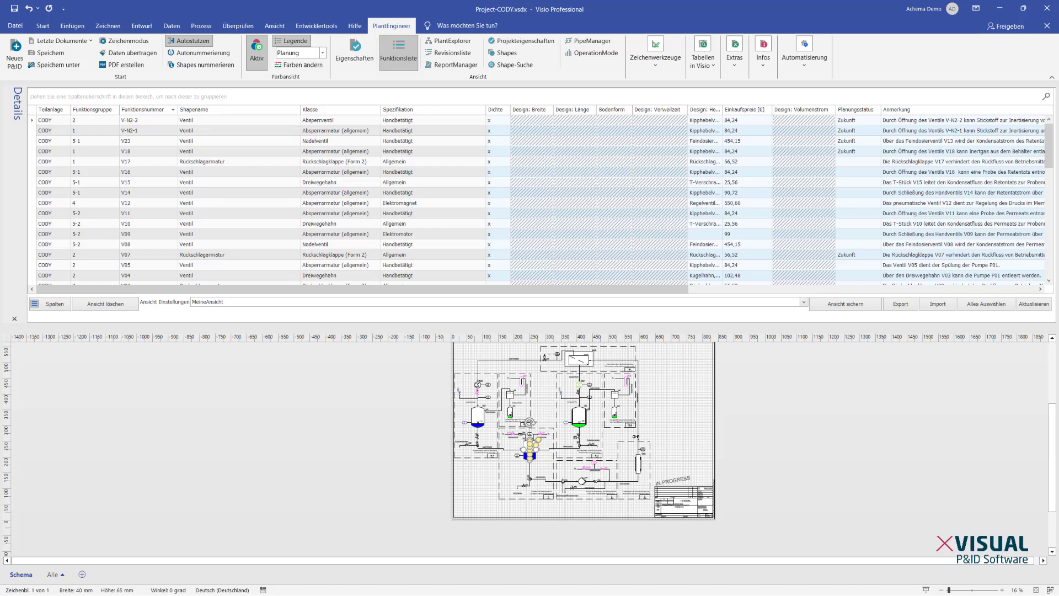
Open E02.xlsx in Excel from the project's excel folder and set the Einkaufspreis to 99 for the rows V-N2-2 through V17
drag(0, 172, 406, 168)
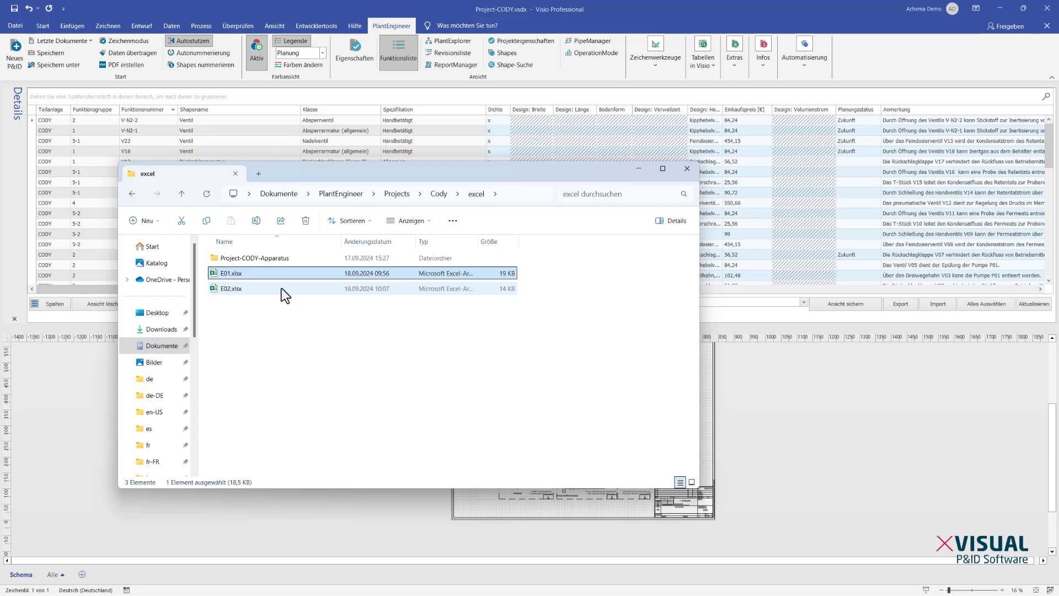
double_click(281, 287)
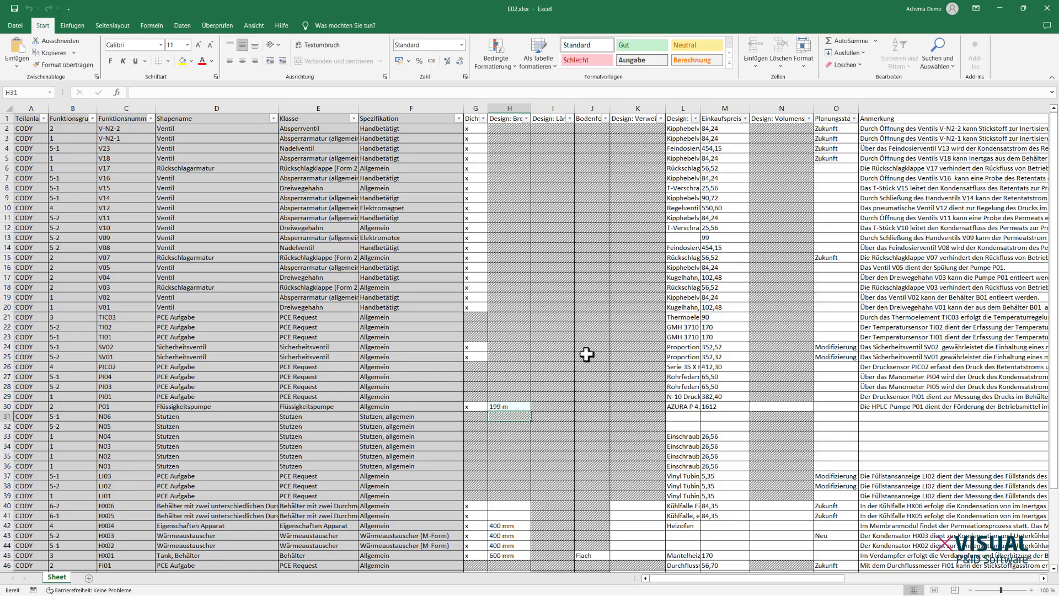
click(721, 129)
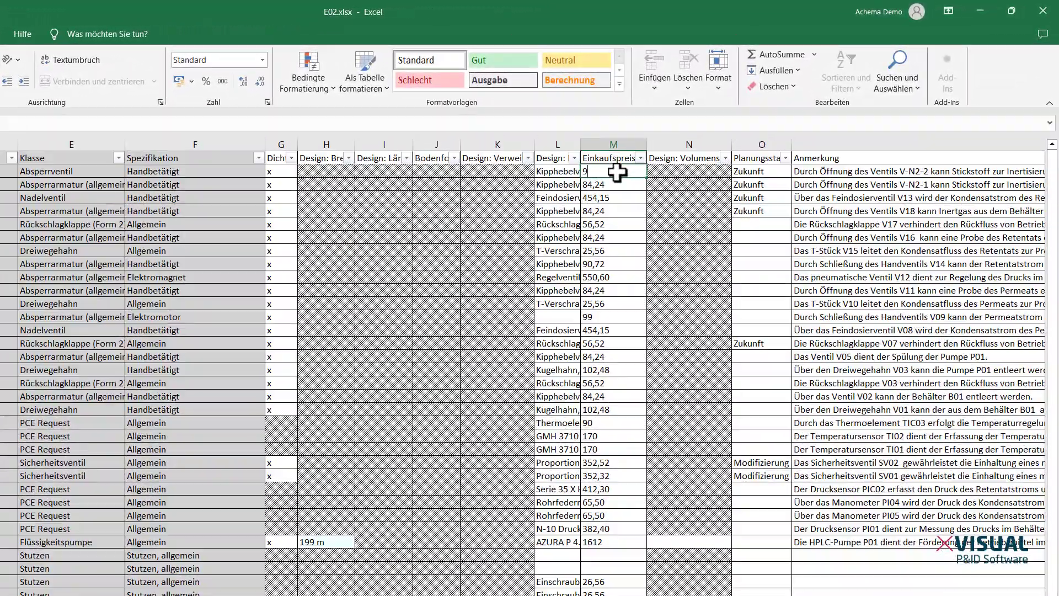
text(99)
key(Return)
text(1)
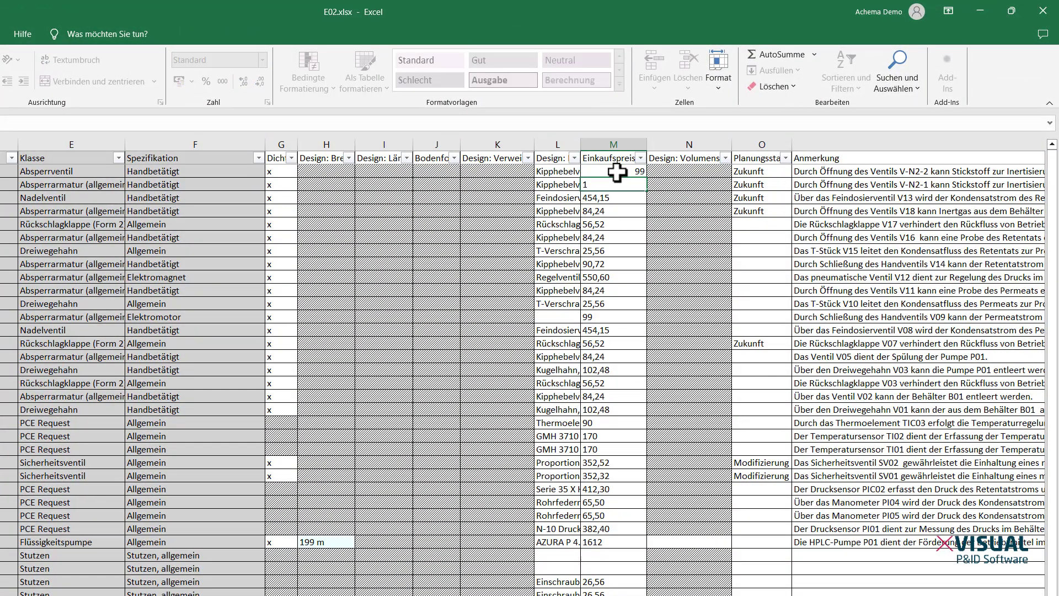
key(Escape)
click(615, 171)
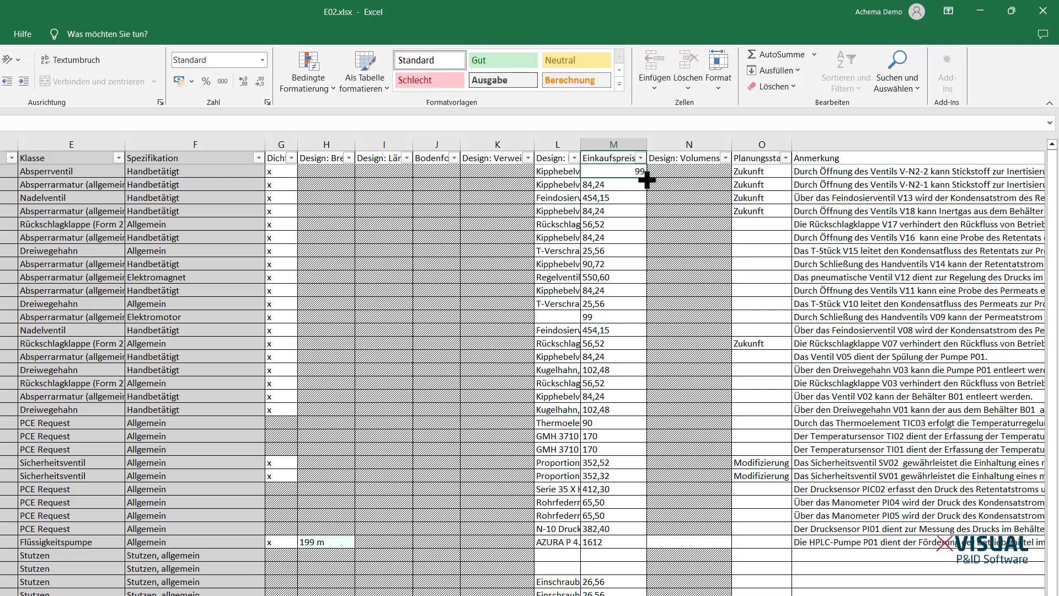
drag(644, 176, 645, 232)
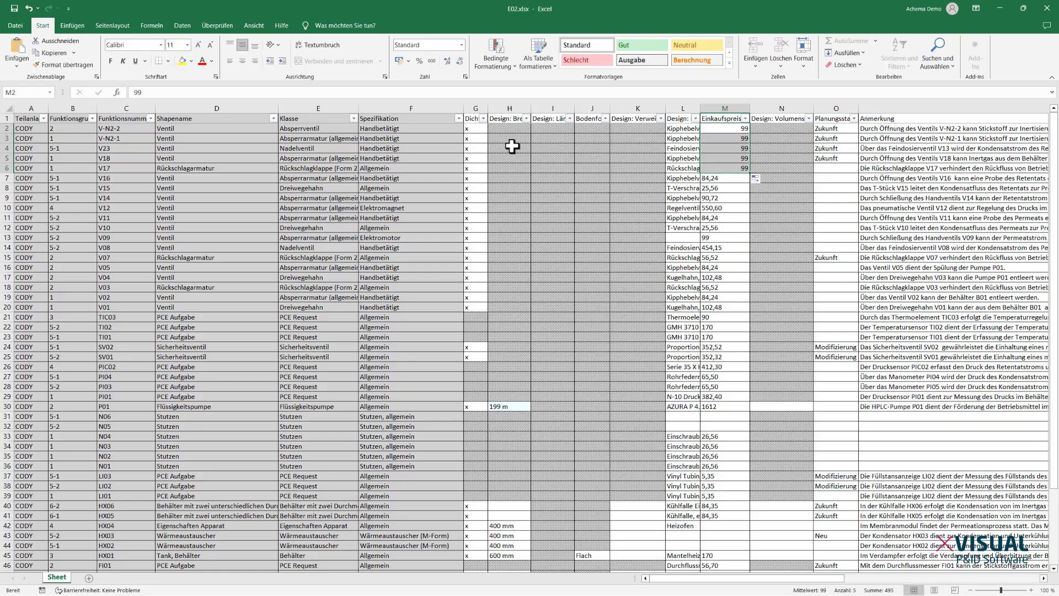
Save and close the E02.xlsx workbook, and return to the function list in Visio
click(15, 8)
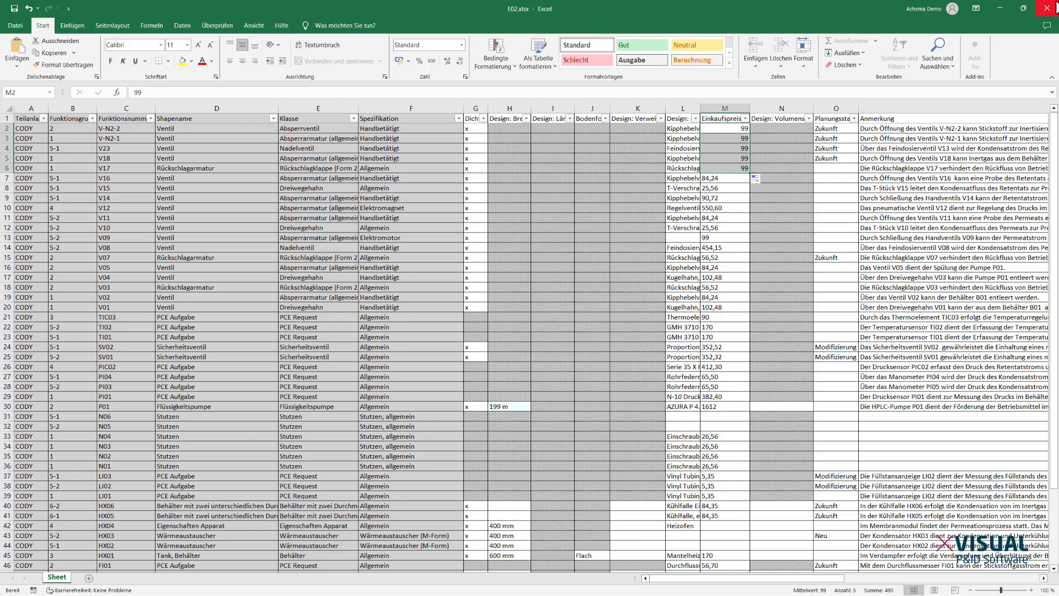
click(1046, 8)
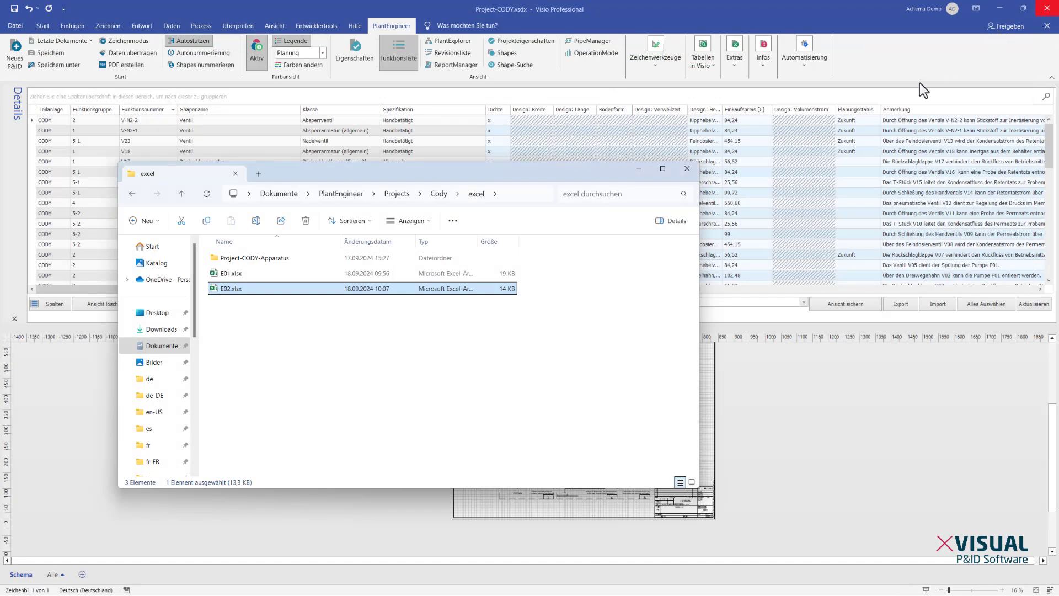
click(944, 350)
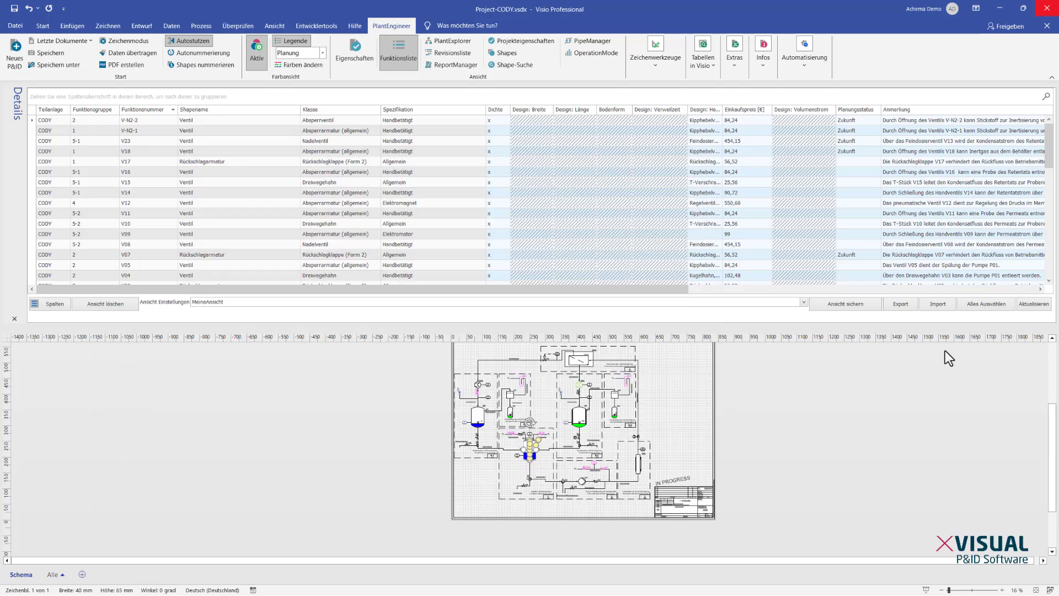
Import E02.xlsx into the function list and apply its changes, excluding the Nadelventil and the Absperrarmatur entry directly below it
click(937, 304)
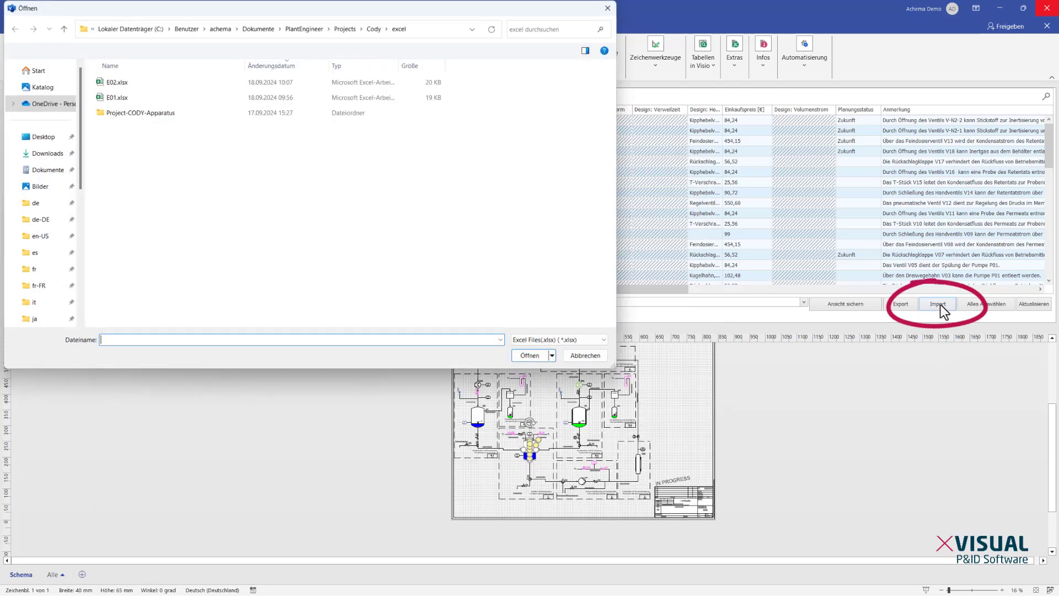
double_click(128, 84)
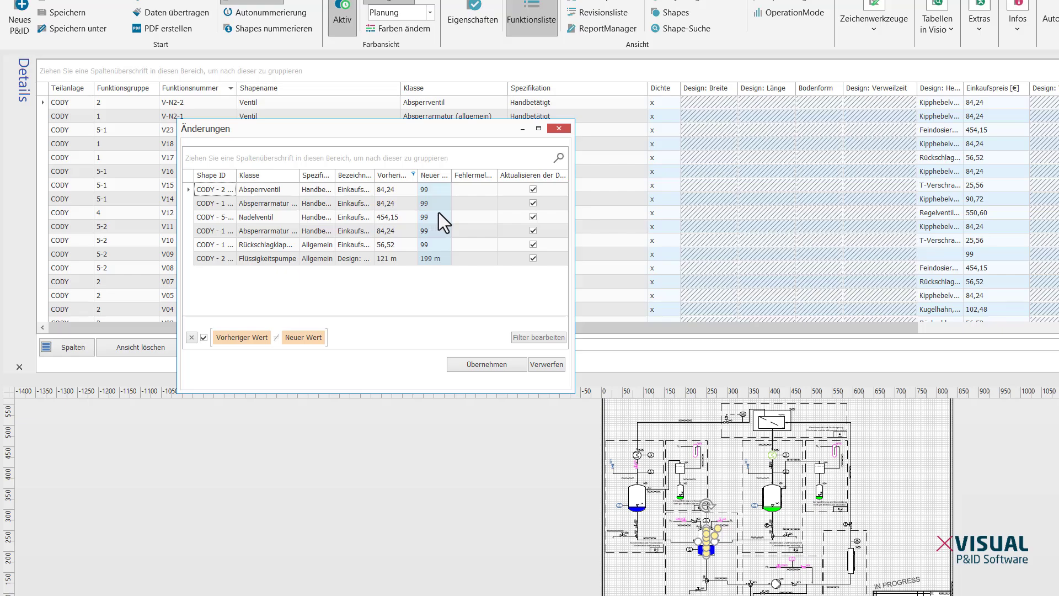
click(531, 215)
click(534, 230)
click(481, 363)
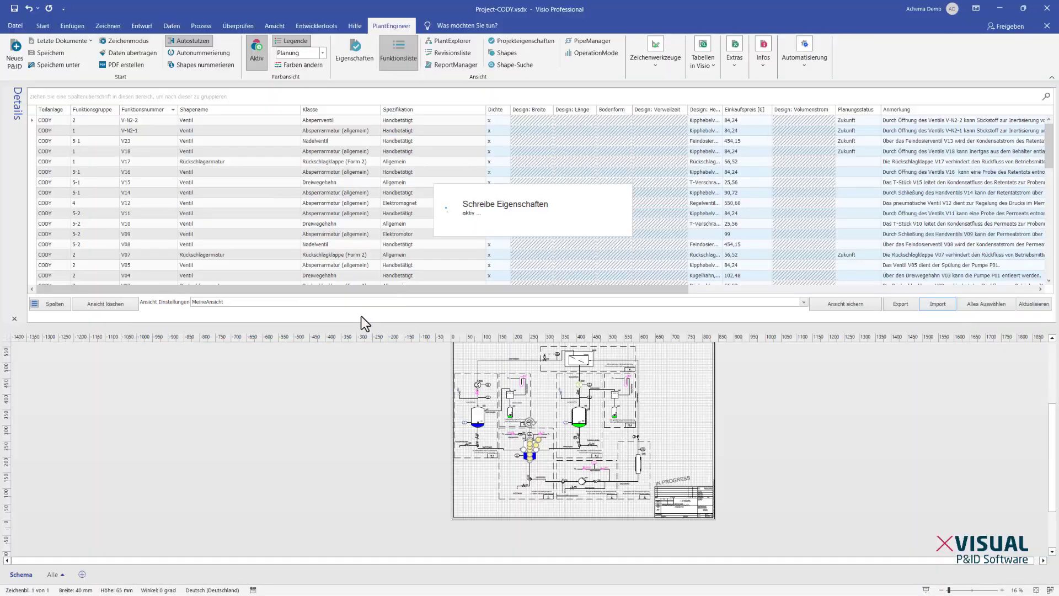